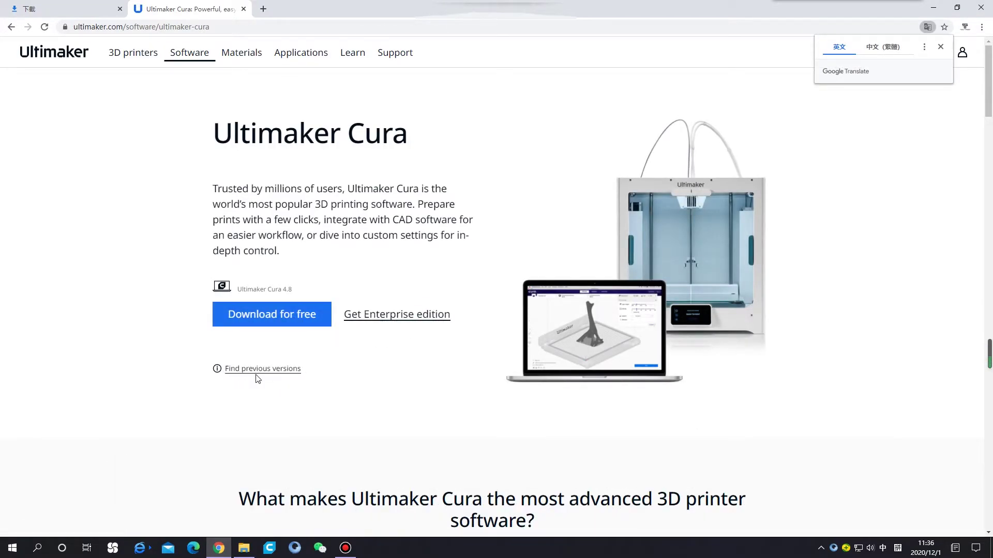
Open the list of previous Ultimaker Cura versions from the download page and look through the release tags.
left_click(277, 376)
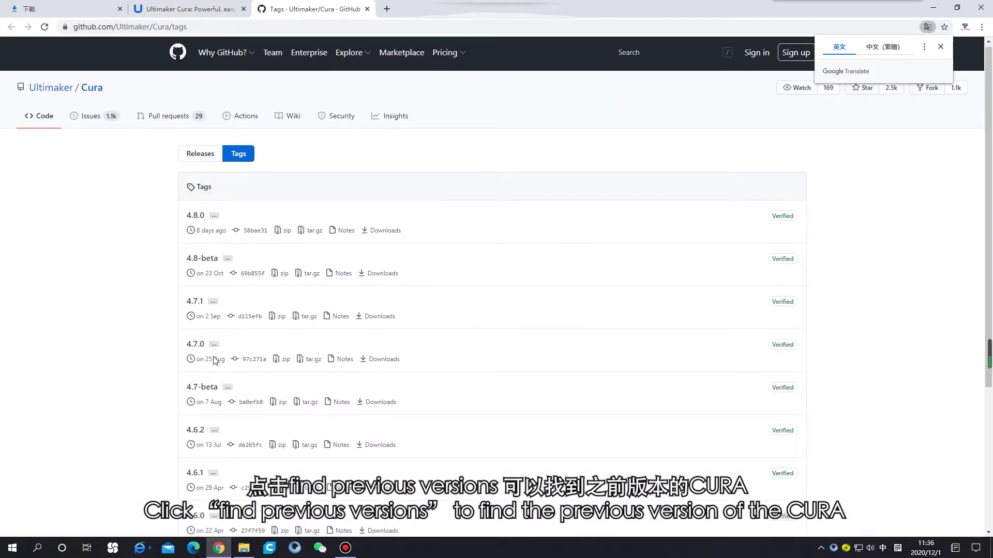
scroll(223, 393, "down", 3)
scroll(212, 392, "down", 1)
scroll(222, 346, "up", 10)
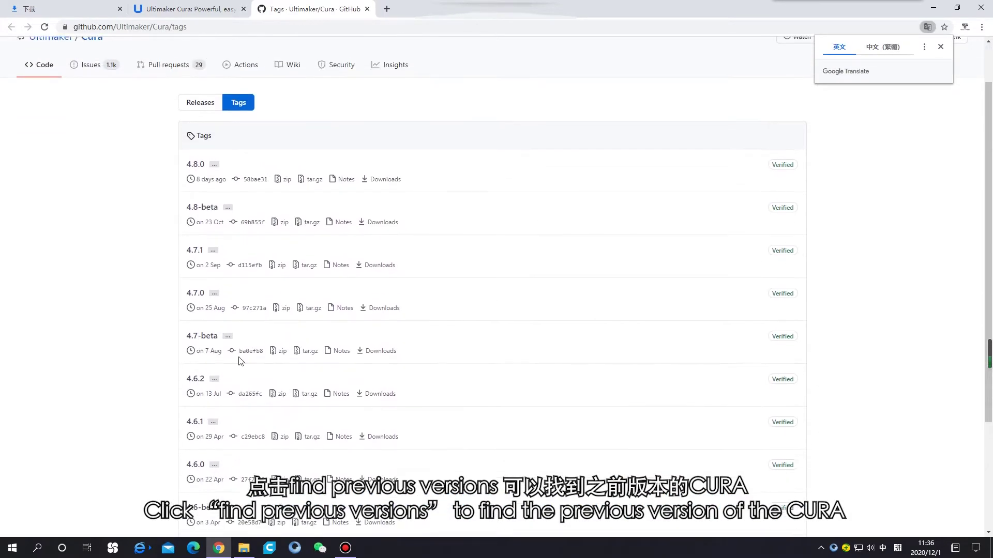
Run the downloaded Ultimaker_Cura-4.8.0-amd64 installer and uninstall the existing Ultimaker Cura 4.8.0 version.
left_click(62, 9)
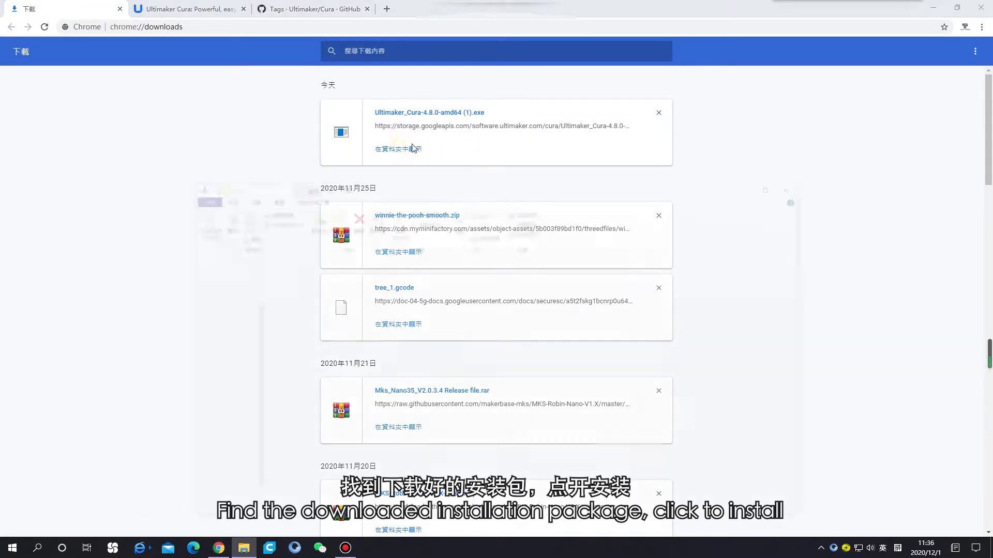
left_click(934, 9)
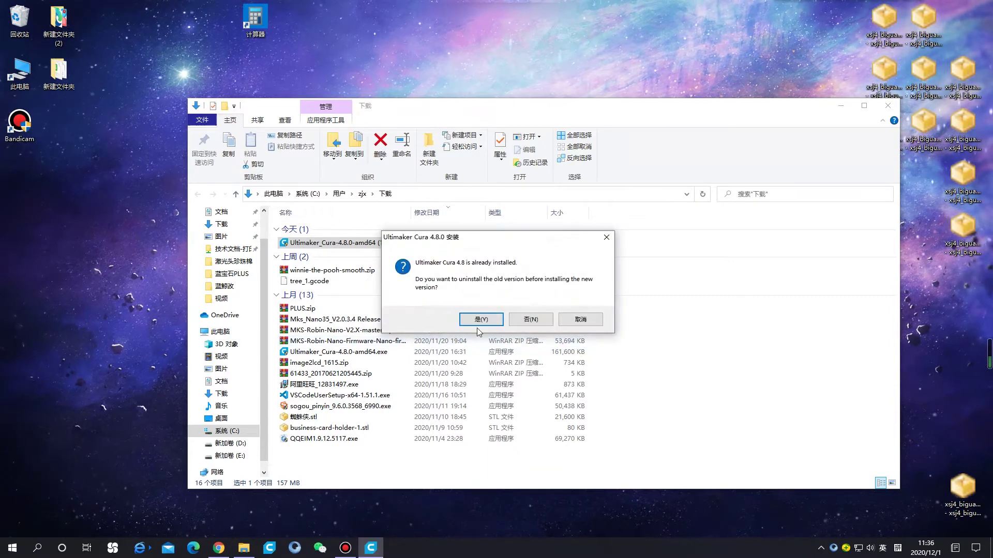
left_click(480, 319)
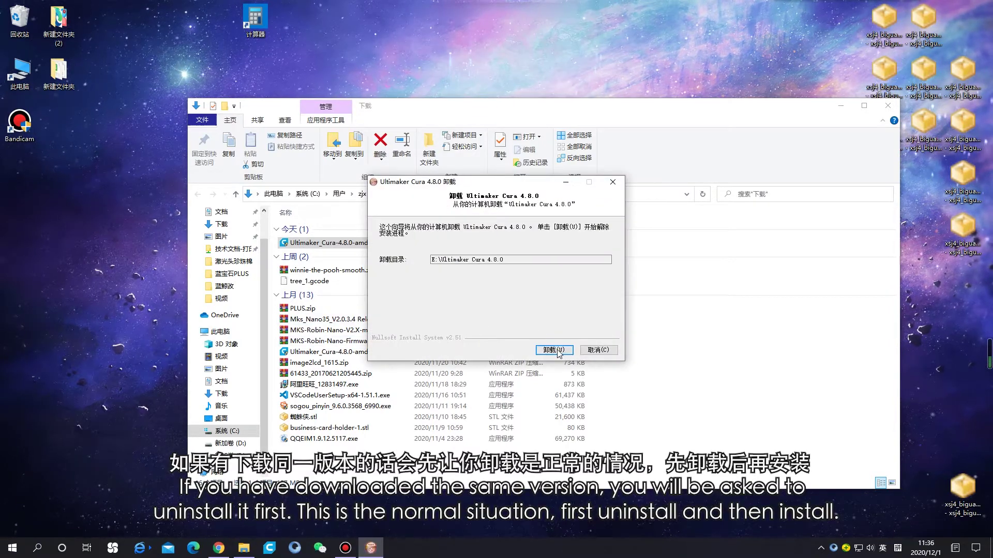
left_click(497, 306)
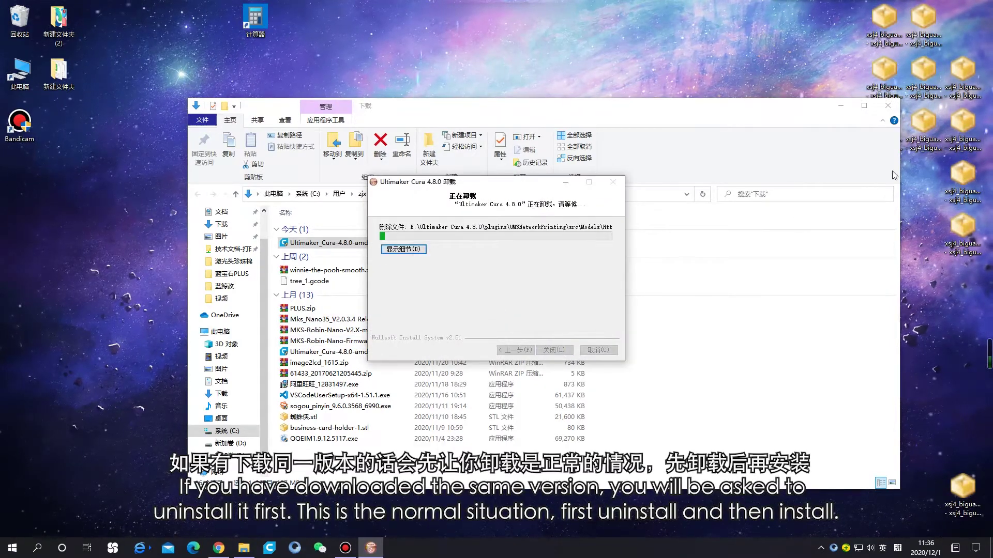
Minimize the Downloads folder window and refresh the desktop.
left_click(842, 106)
right_click(754, 206)
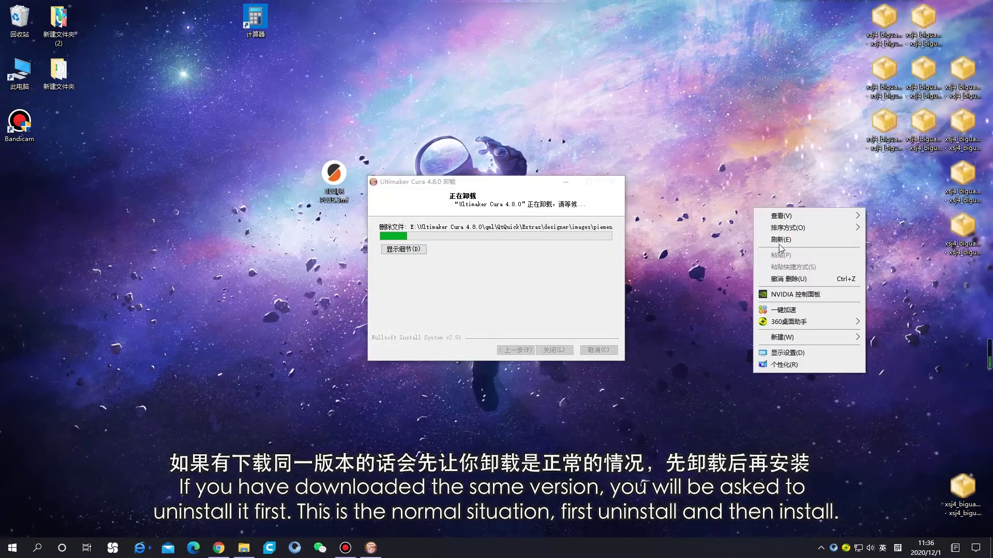
left_click(778, 242)
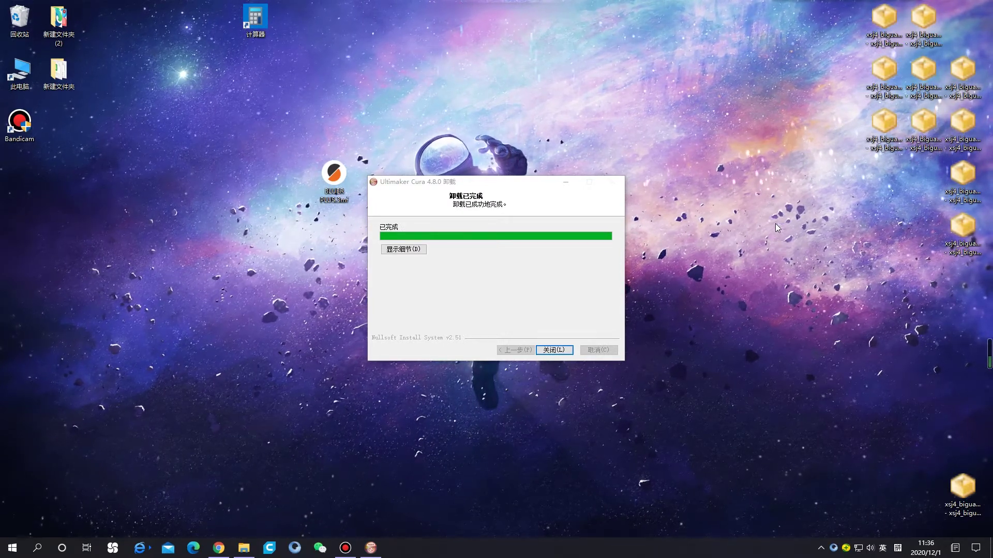
Close the finished uninstaller and accept the license agreement in the Ultimaker Cura 4.8.0 setup.
left_click(570, 353)
left_click(568, 352)
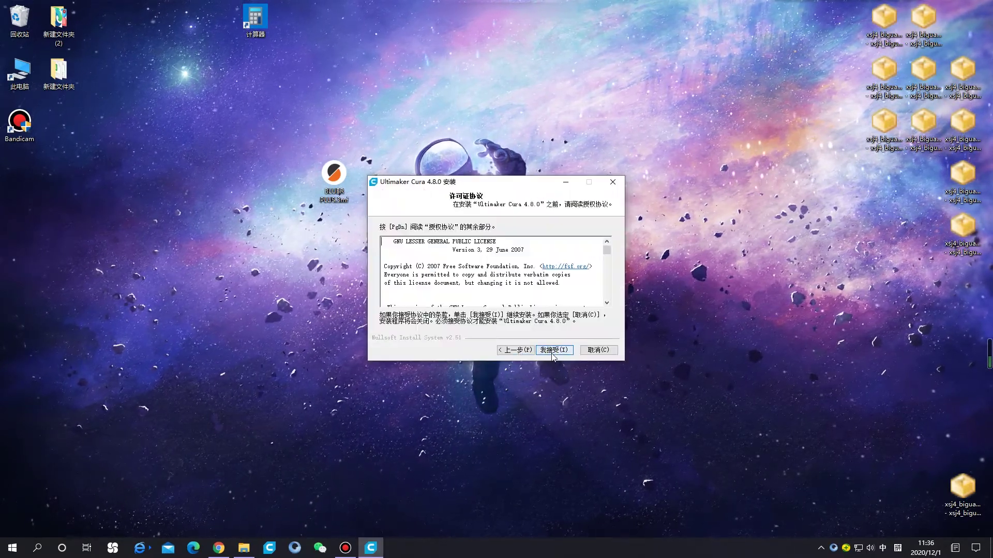
left_click(568, 351)
Change the installation location to the E: drive.
left_click(574, 299)
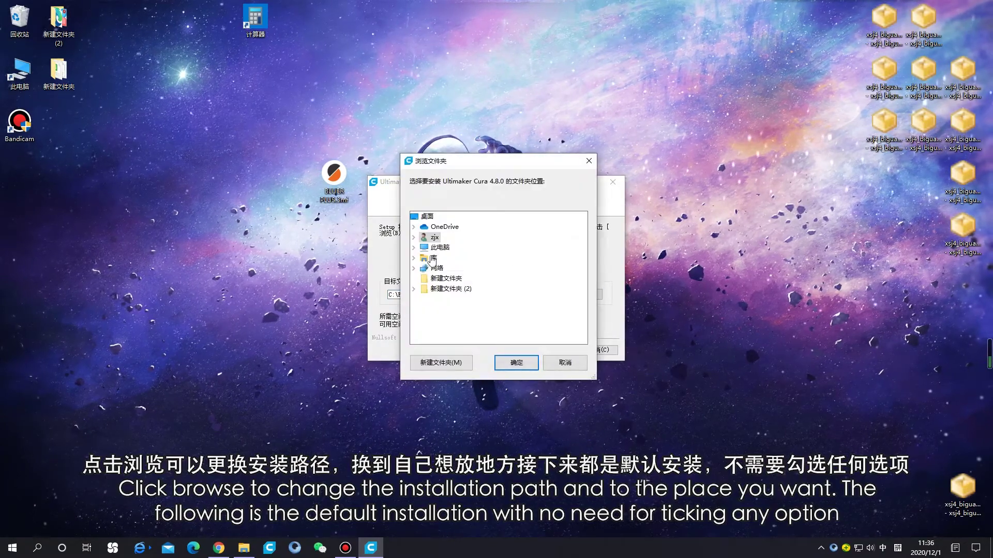
left_click(462, 331)
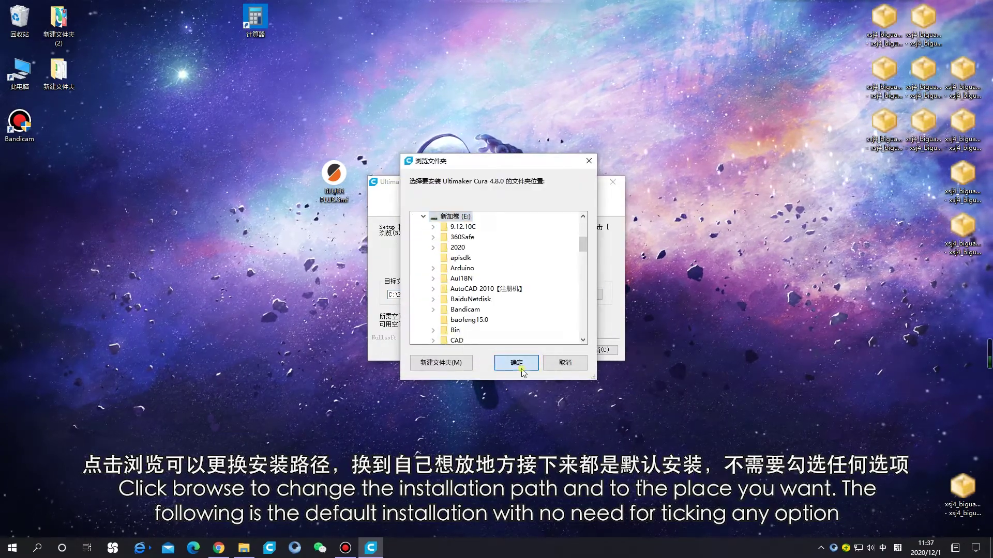
left_click(517, 363)
Install Ultimaker Cura 4.8.0 with the default components and finish the wizard with the option to run it enabled.
left_click(553, 350)
left_click(554, 350)
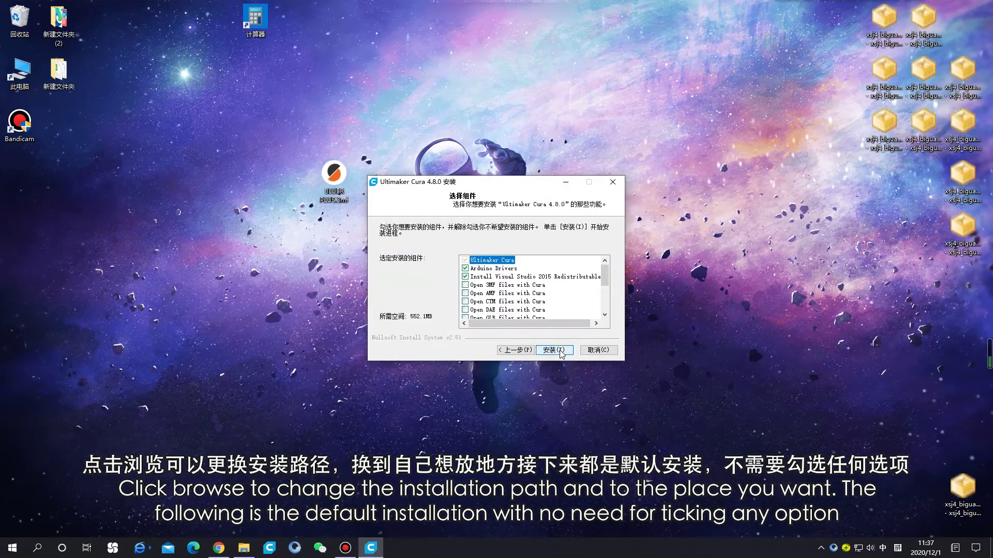
left_click(553, 350)
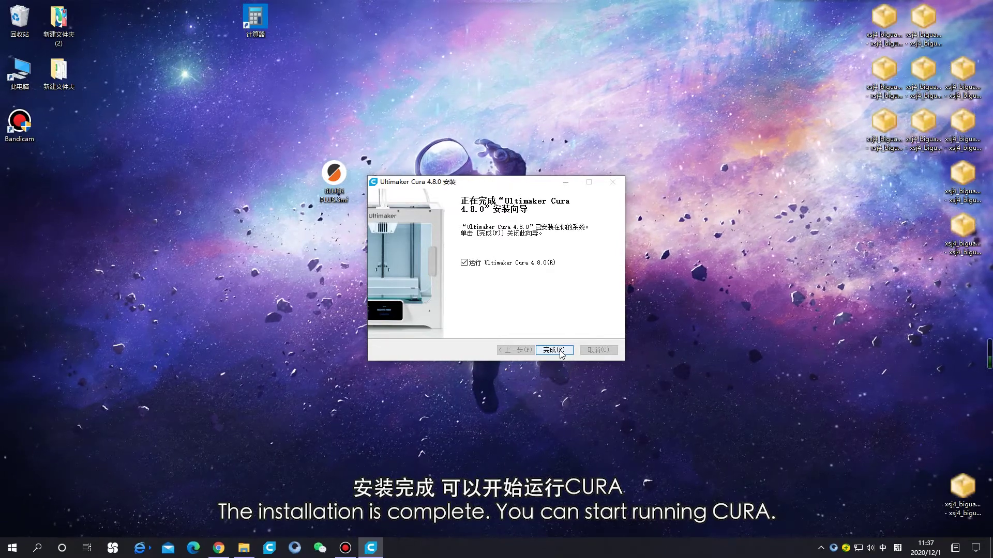
left_click(560, 351)
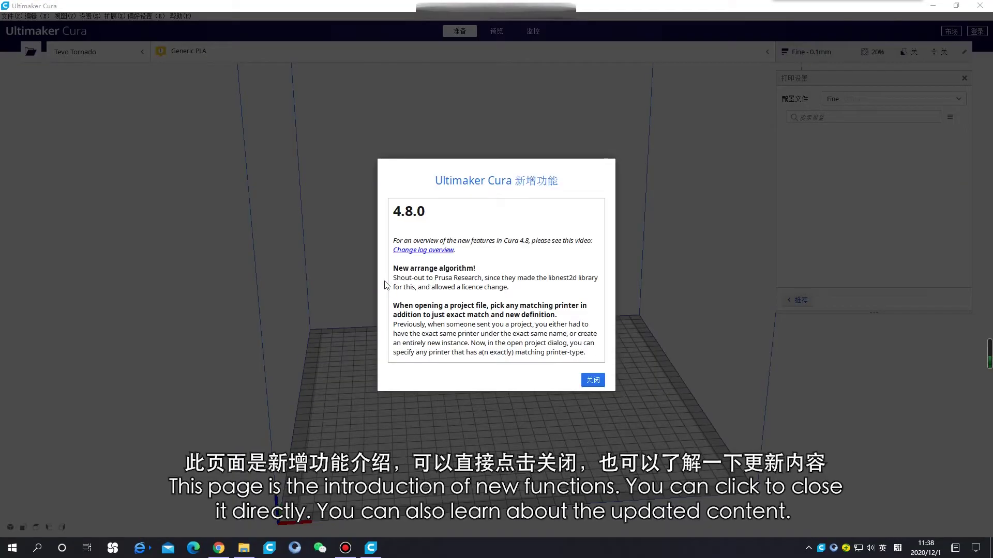
Dismiss the what's-new notes and add a non-networked Ultimaker S5 printer with its default name.
left_click(600, 380)
mouse_move(554, 456)
right_mouse_down()
mouse_move(524, 464)
mouse_move(536, 457)
right_mouse_up()
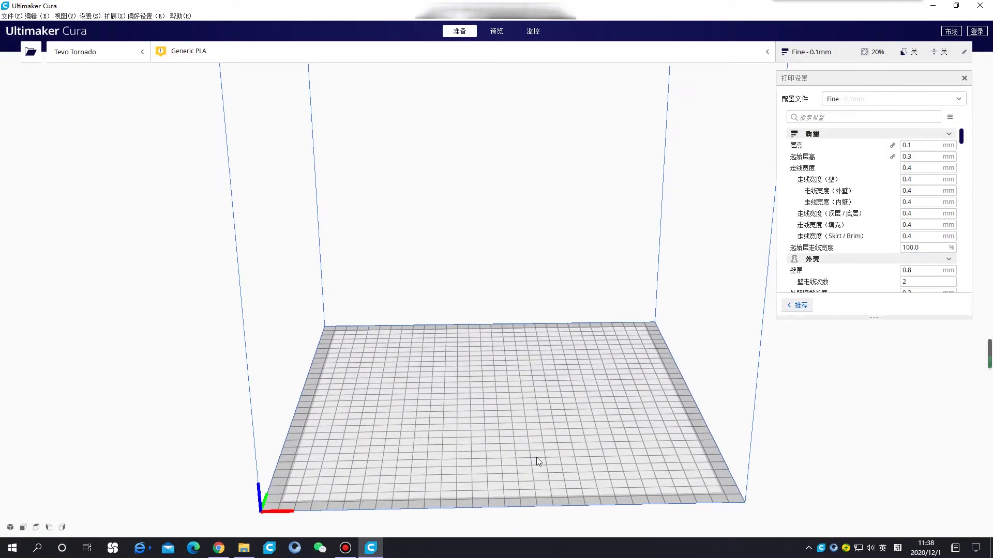
left_click(135, 58)
left_click(106, 142)
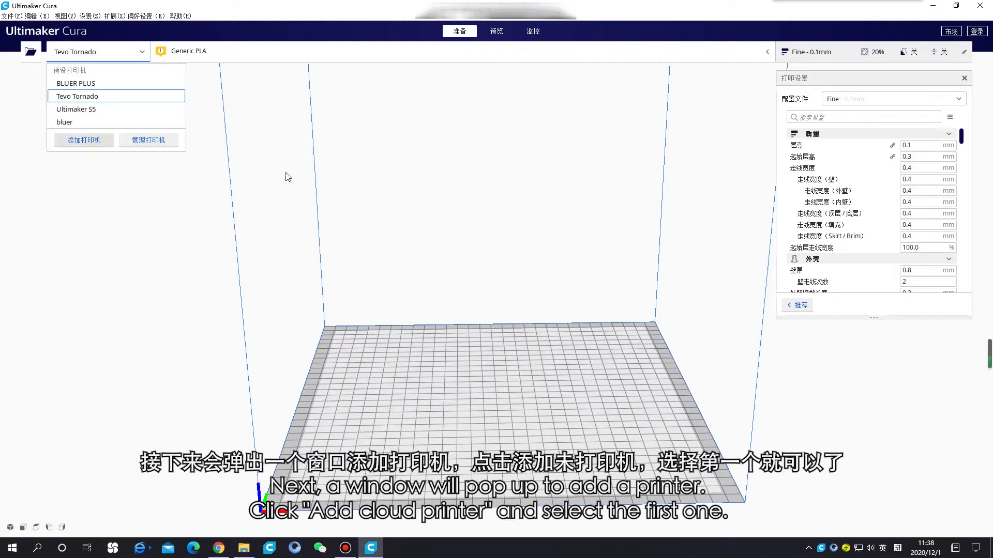
left_click(403, 261)
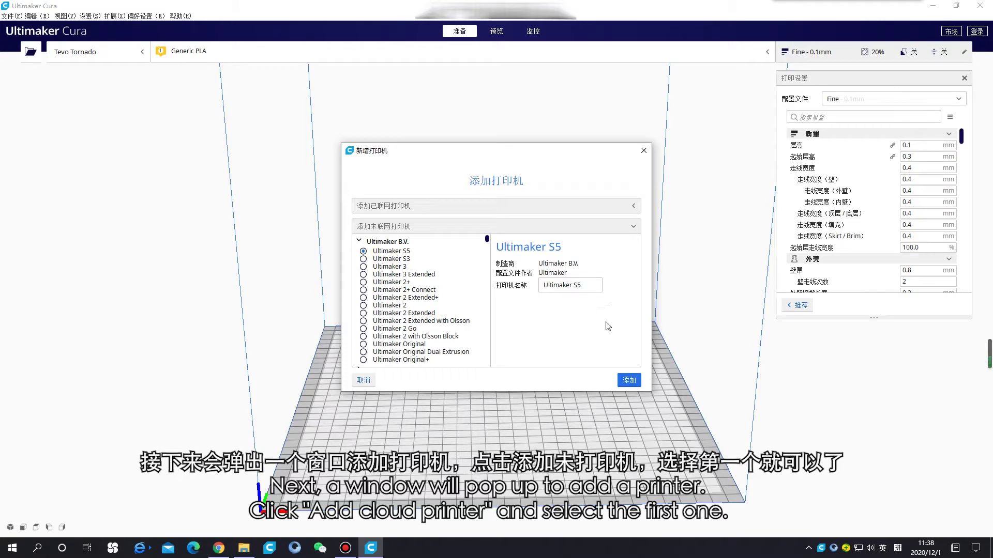
left_click(630, 385)
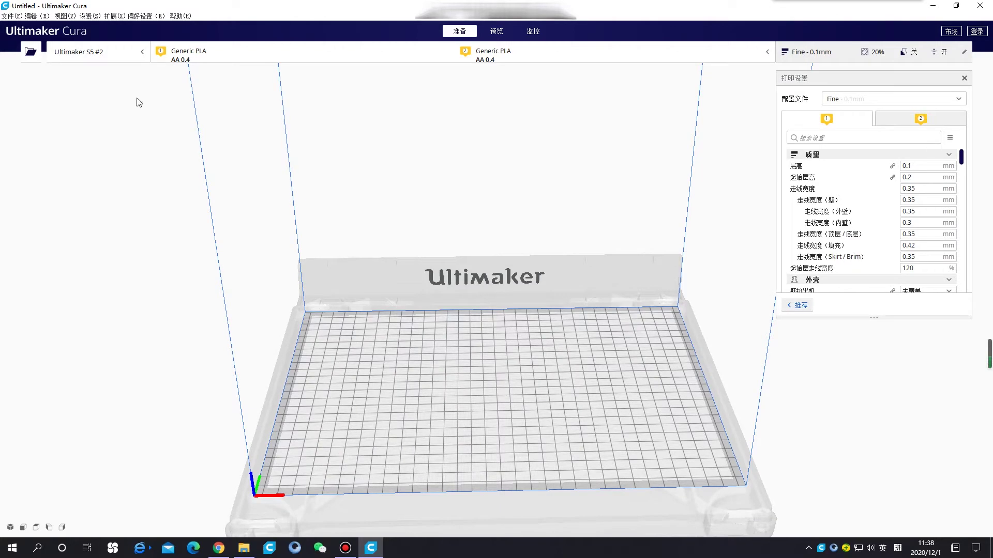
right_click(456, 399)
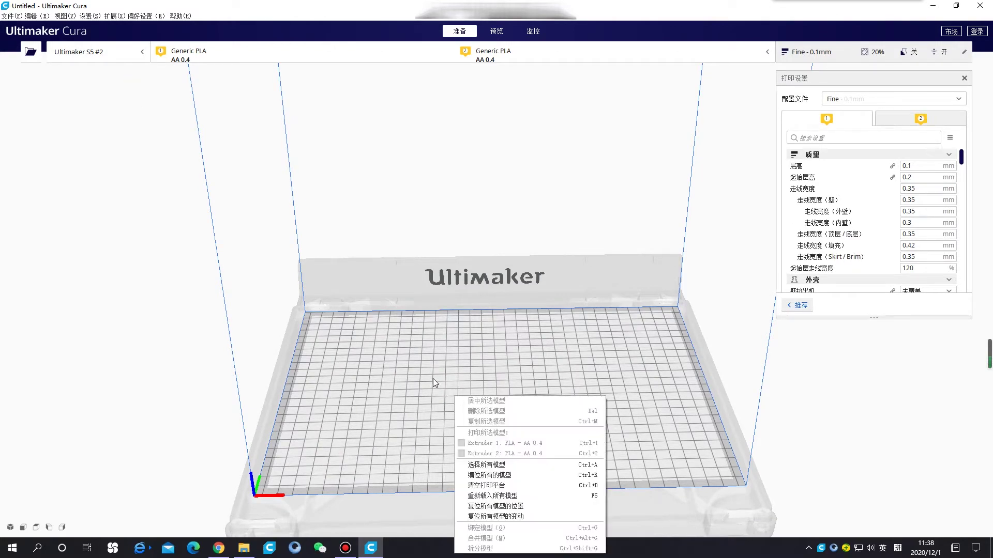
scroll(331, 390, "down", 5)
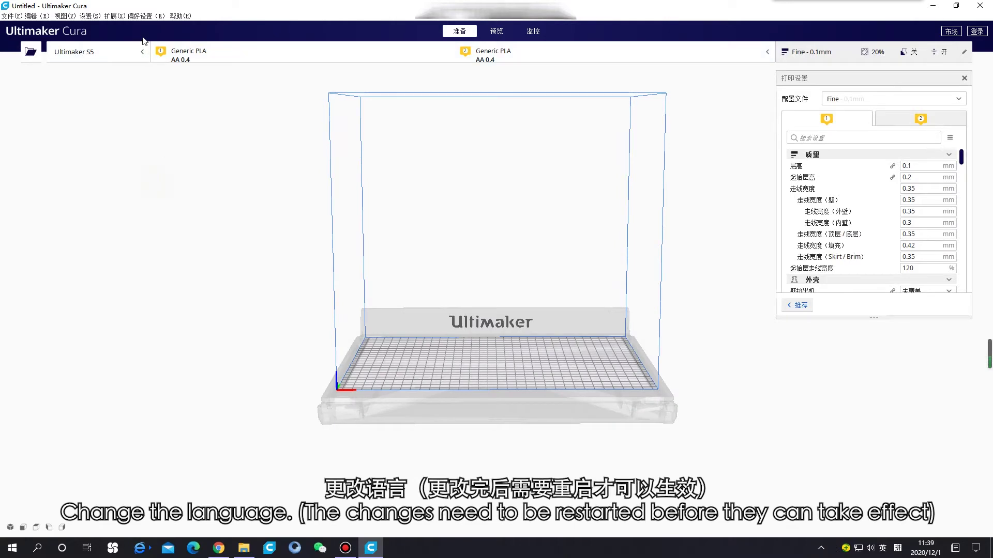
Set the interface language to English in the general preferences and close Cura so it can be restarted.
left_click(145, 16)
left_click(166, 26)
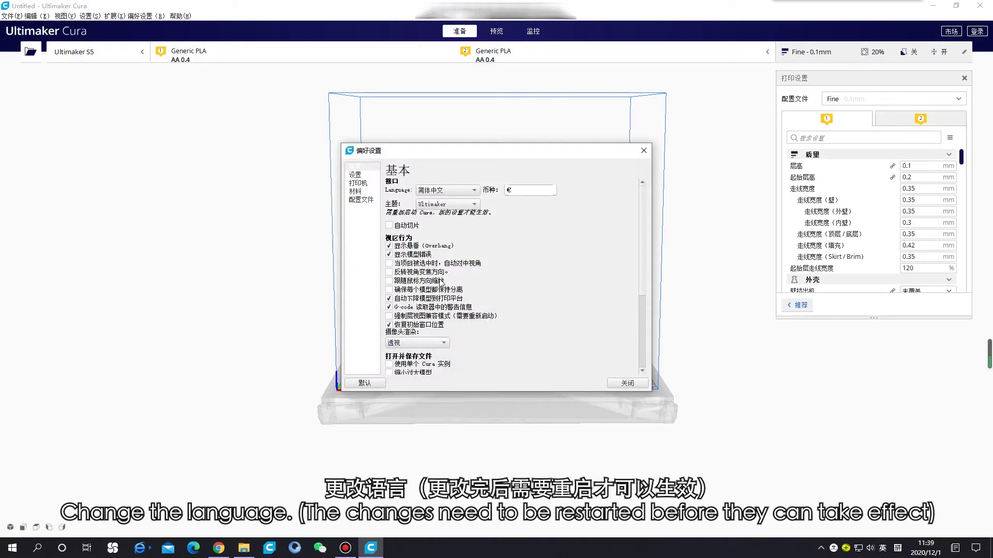
left_click(474, 190)
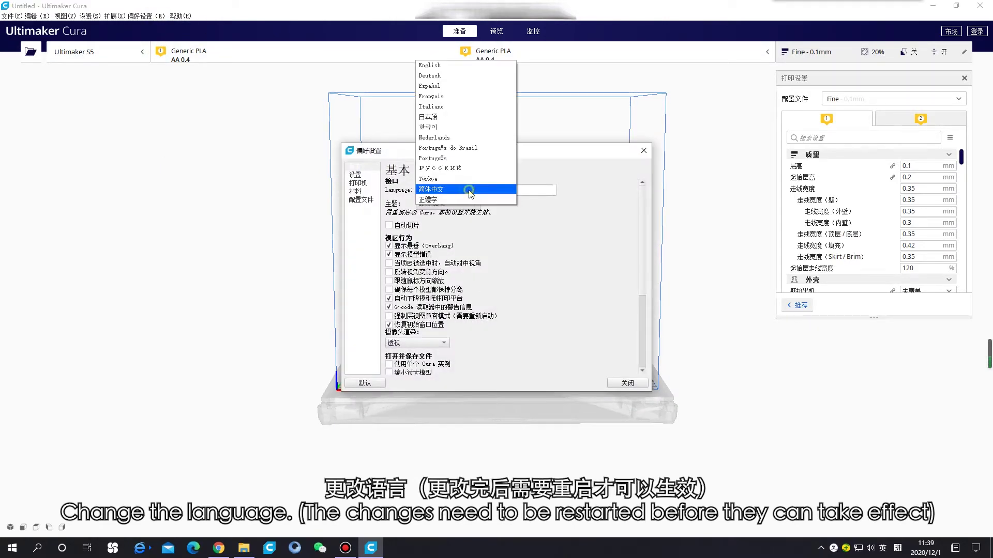
left_click(445, 65)
left_click(627, 383)
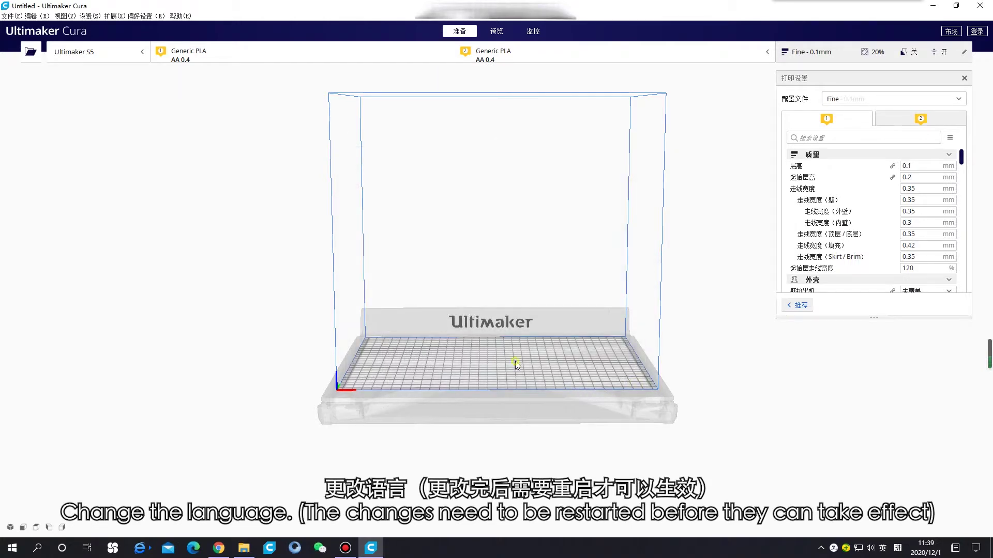
left_click(980, 5)
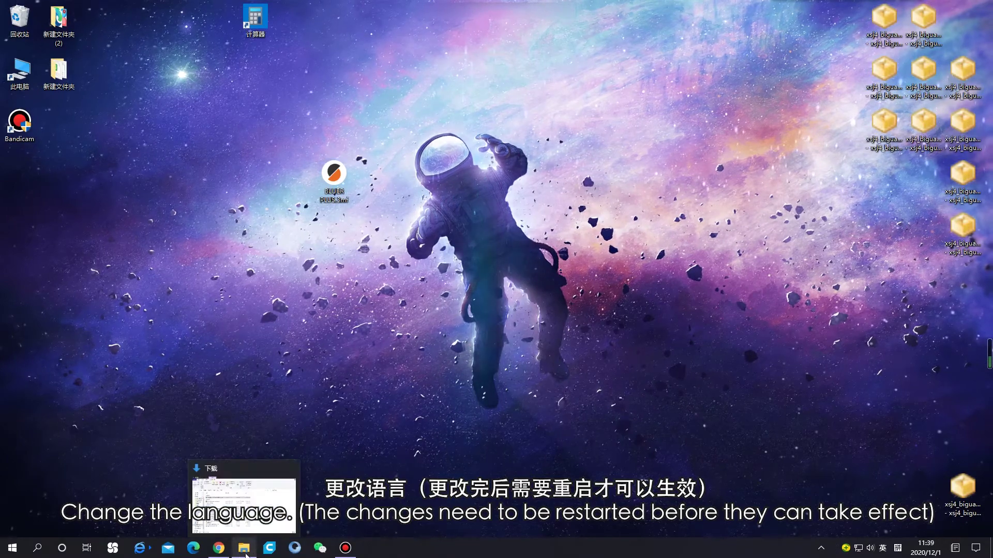
Open the E: drive in the file manager and look through its contents for the Ultimaker Cura 4.8.0 installation folder.
double_click(20, 72)
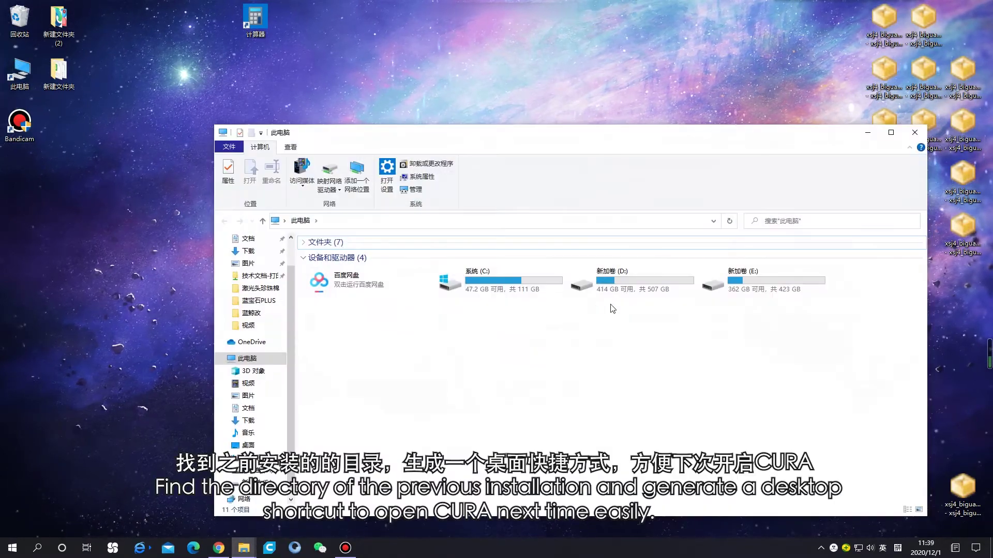
double_click(749, 282)
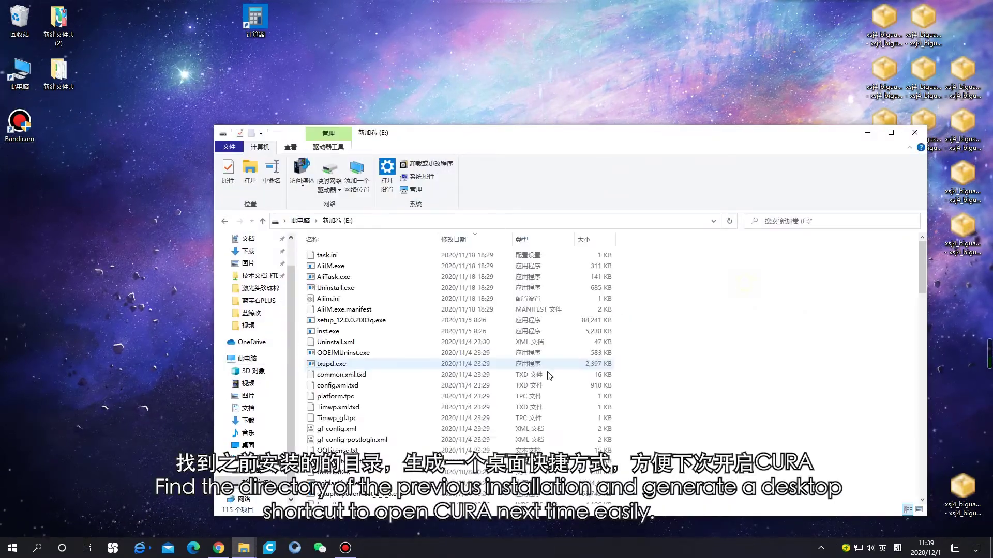
scroll(439, 404, "down", 10)
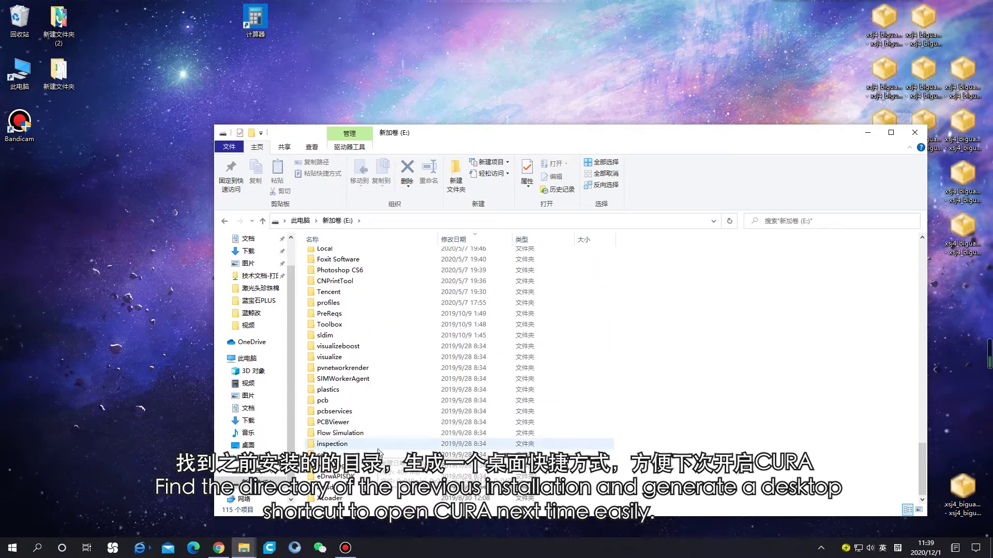
scroll(385, 455, "up", 1)
scroll(367, 357, "up", 1)
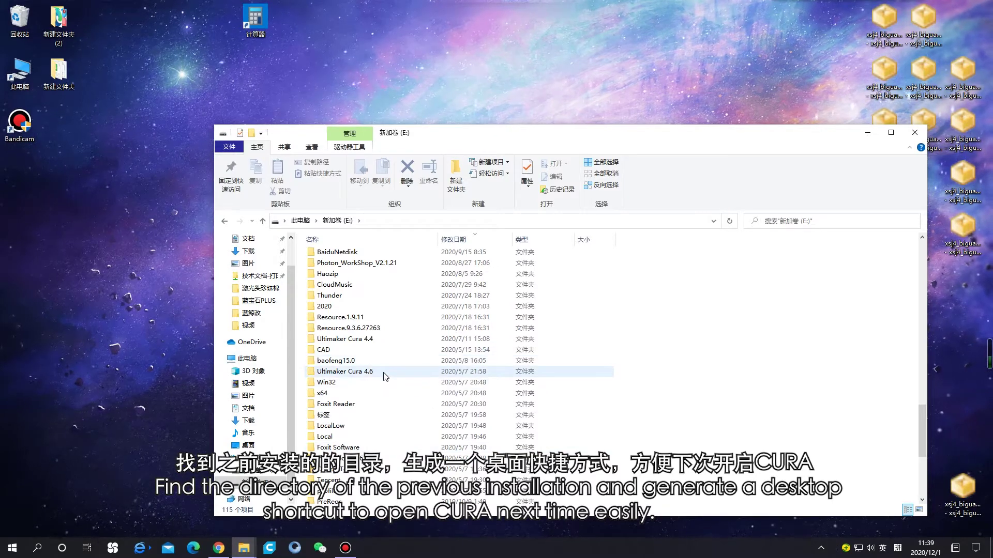
scroll(385, 376, "up", 4)
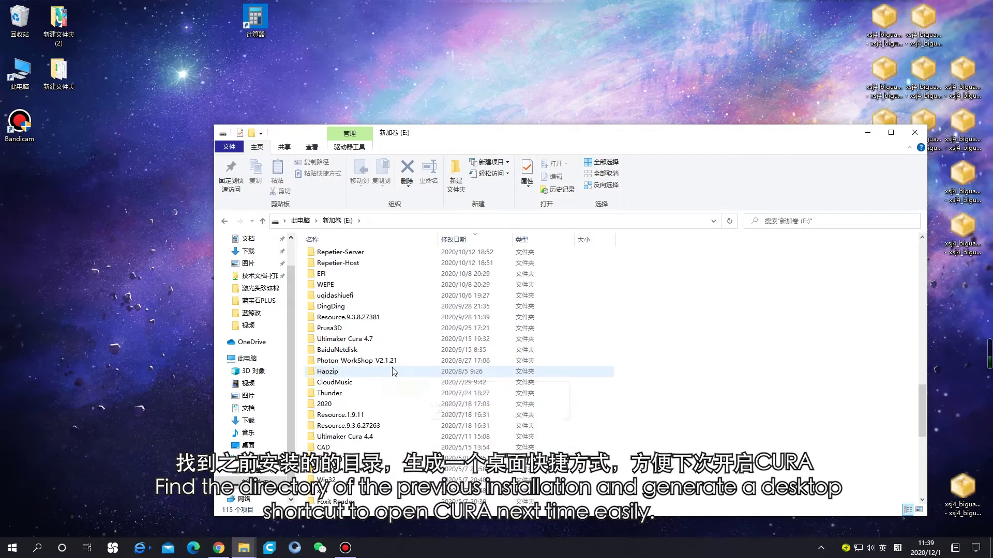
scroll(394, 368, "up", 6)
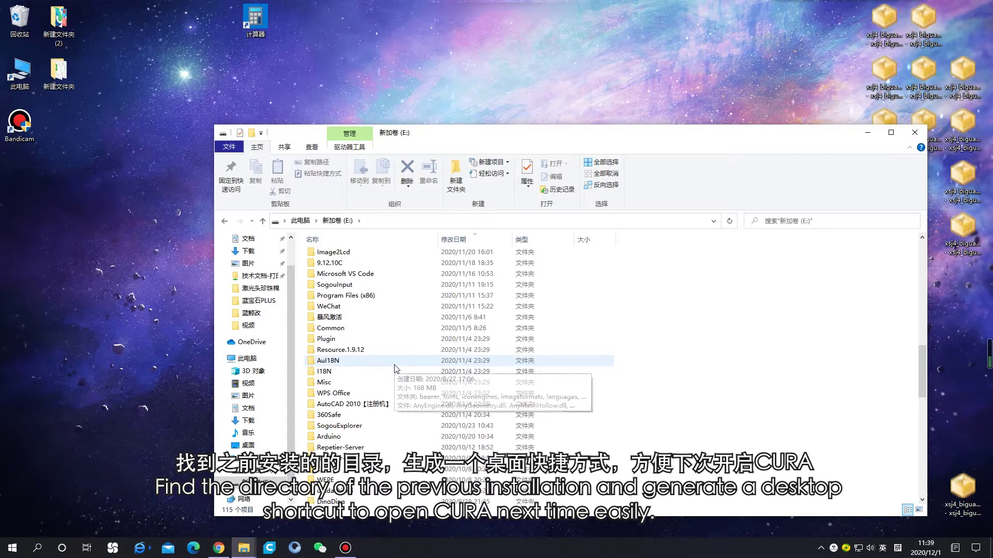
scroll(394, 369, "up", 14)
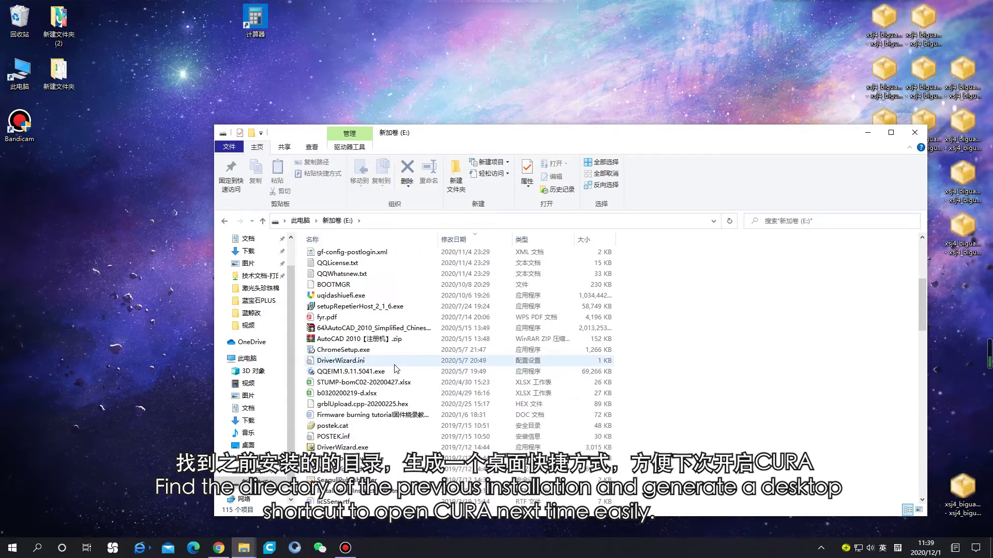
Sort the E: drive contents by type and open the Ultimaker Cura 4.8.0 folder.
left_click(486, 240)
left_click(486, 240)
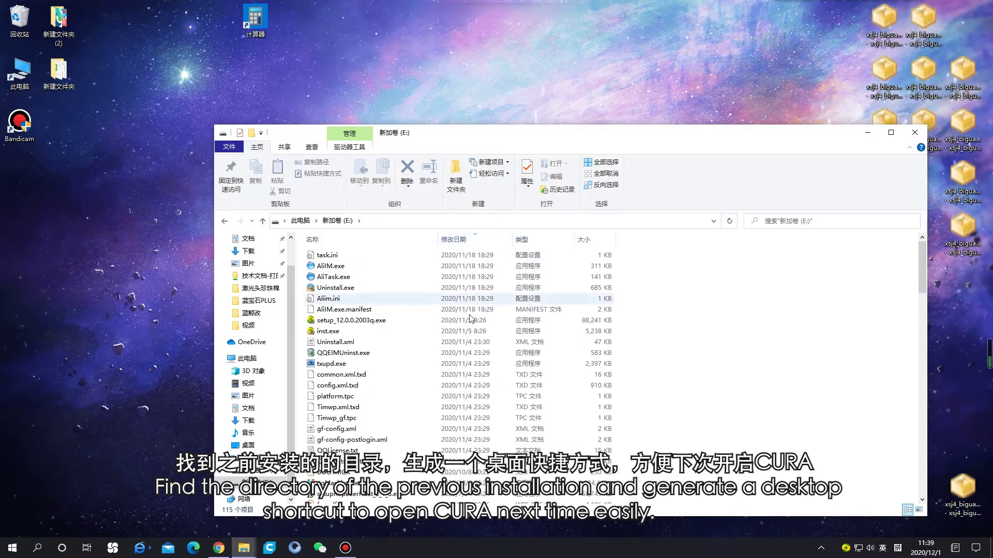
scroll(443, 407, "down", 3)
left_click(522, 240)
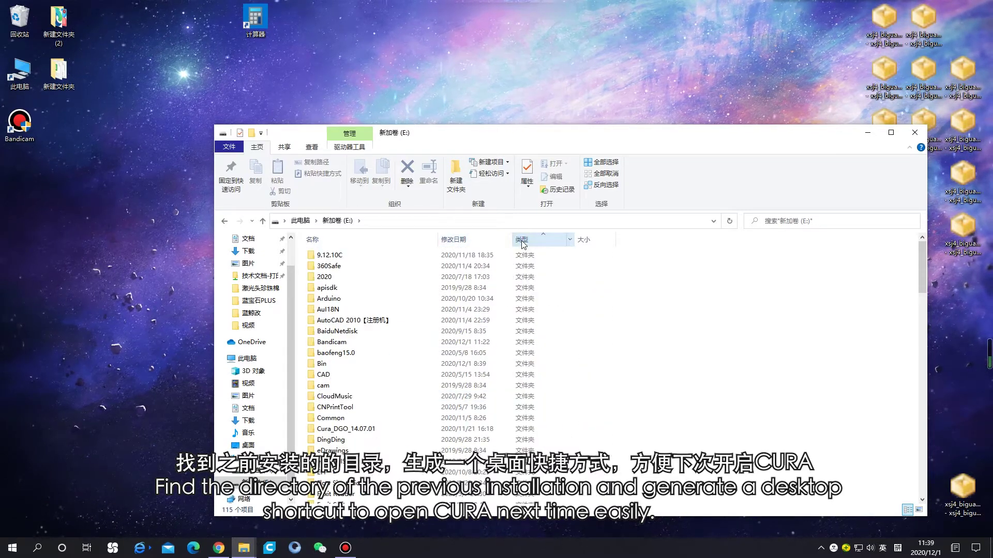
scroll(467, 371, "down", 2)
scroll(467, 371, "down", 9)
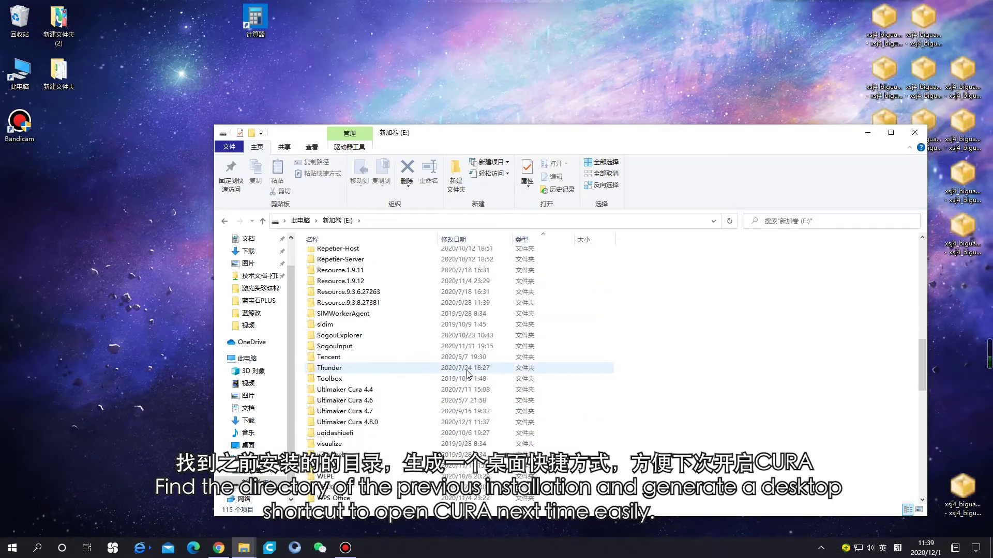
left_click(422, 422)
double_click(421, 422)
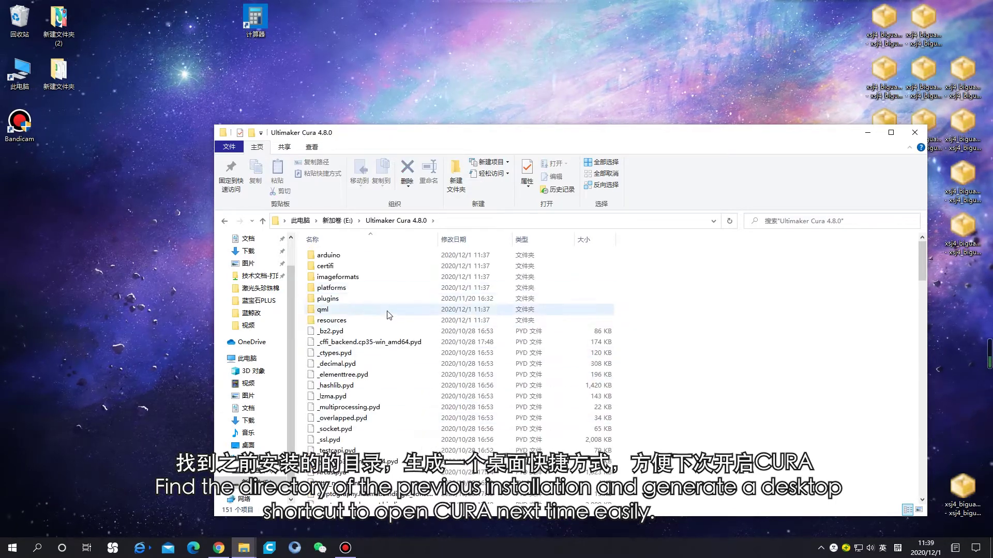
Launch Cura.exe from the Ultimaker Cura 4.8.0 folder and minimize the file manager while it loads.
scroll(387, 313, "down", 10)
double_click(362, 270)
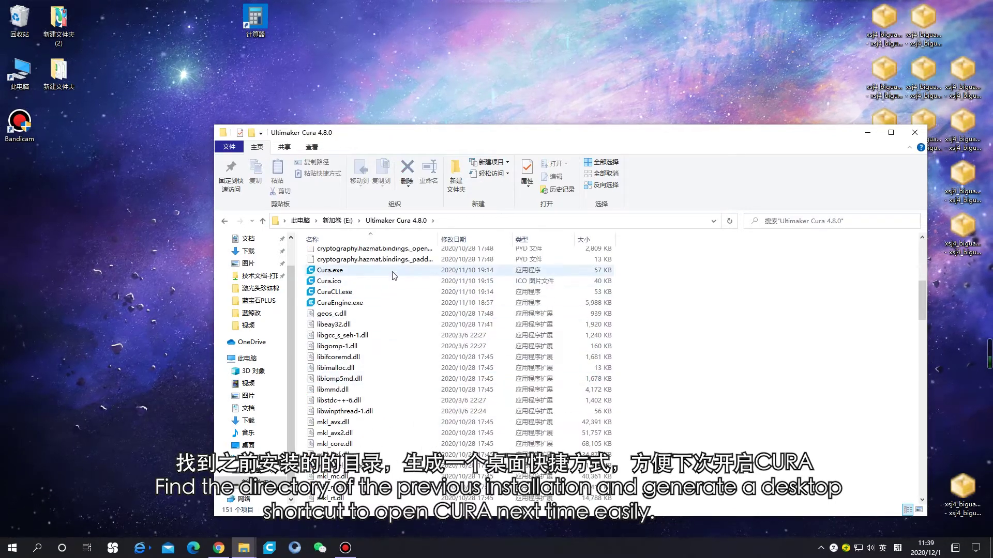
left_click(867, 134)
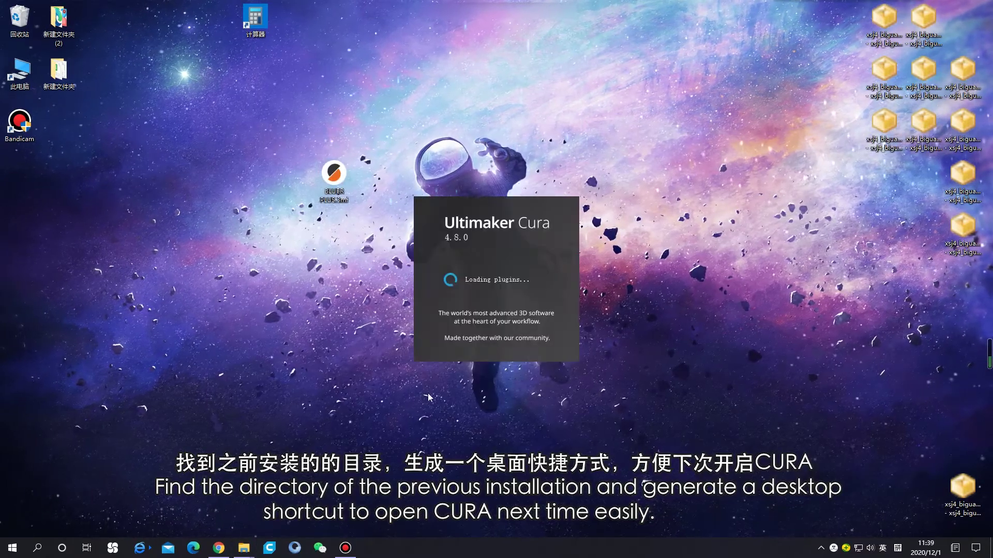
Put Cura.exe from the installation folder on the desktop beside the BLUER PLUS.3mf file and close the folder window.
left_click(253, 551)
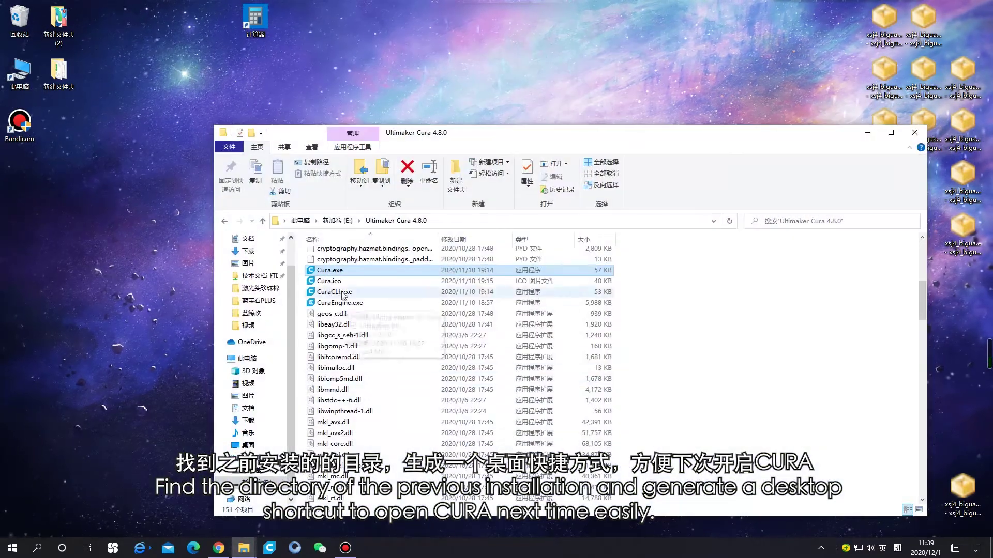
left_click_drag(343, 273, 98, 178)
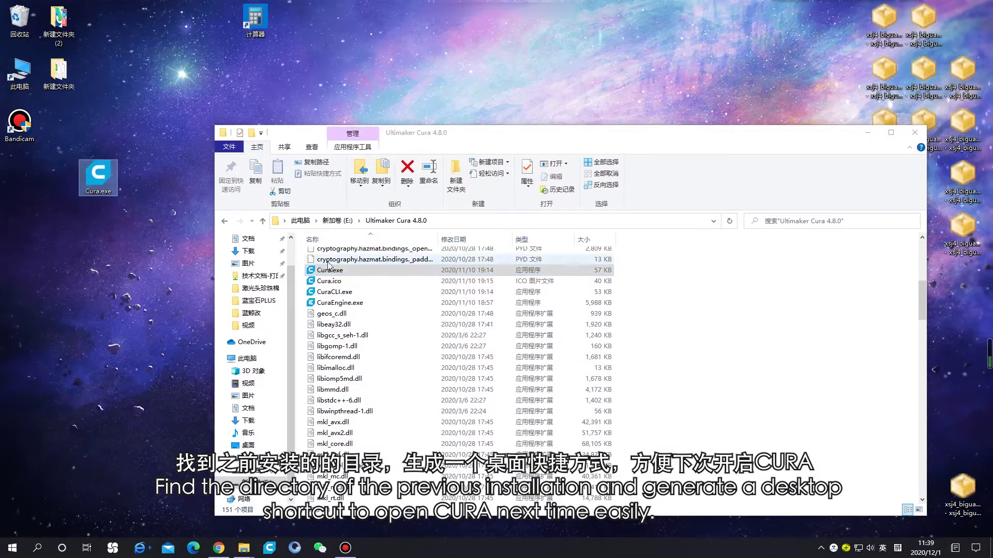
left_click(904, 137)
left_click(909, 135)
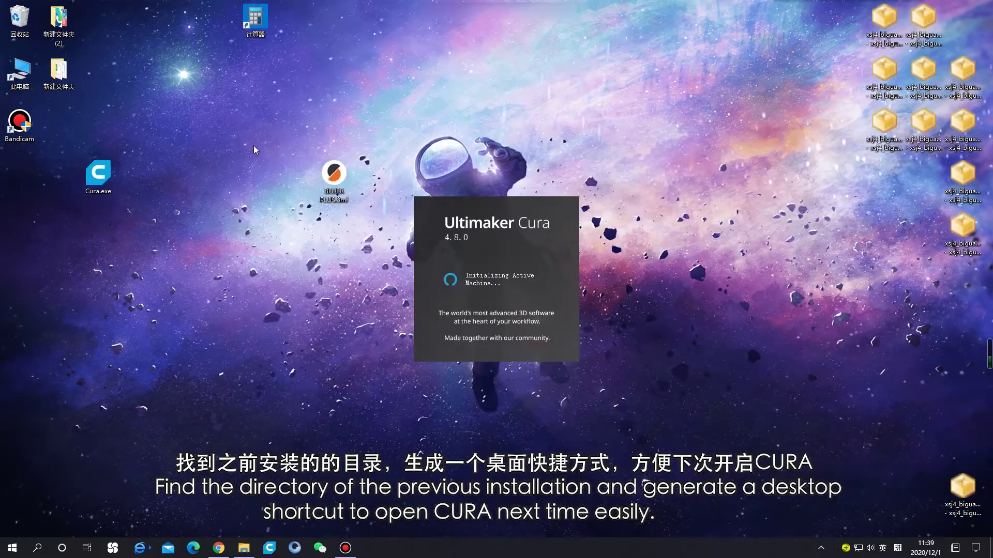
mouse_move(280, 178)
left_mouse_down()
mouse_move(209, 185)
mouse_move(290, 176)
left_mouse_up()
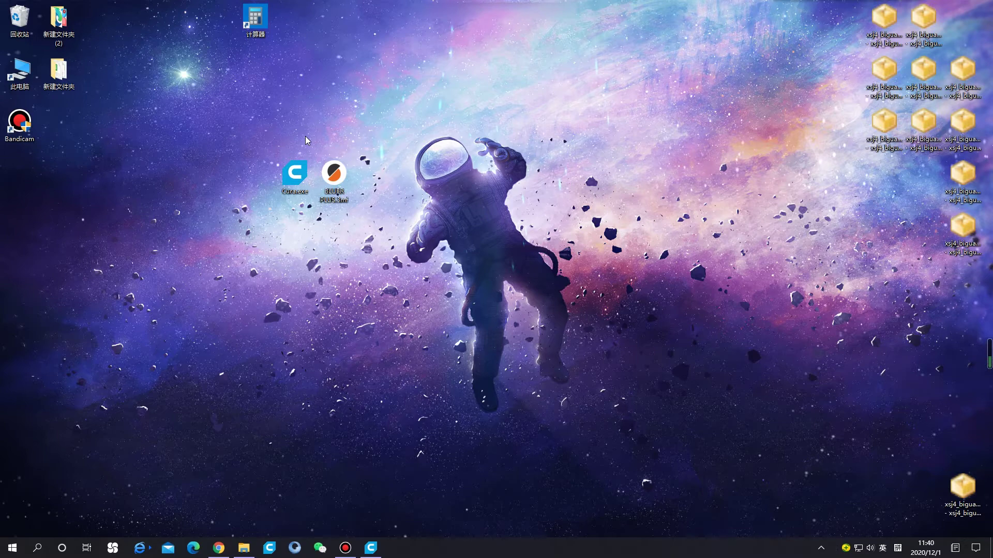
Bring up the Cura window and check the language choices in the general preferences, leaving English selected.
left_click(371, 548)
right_click_drag(535, 394, 510, 394)
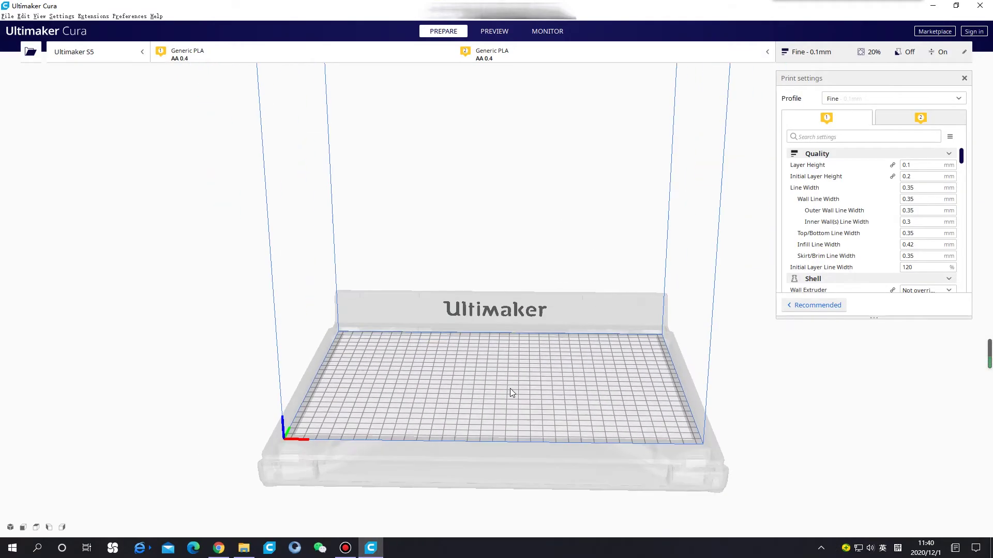
scroll(431, 161, "down", 2)
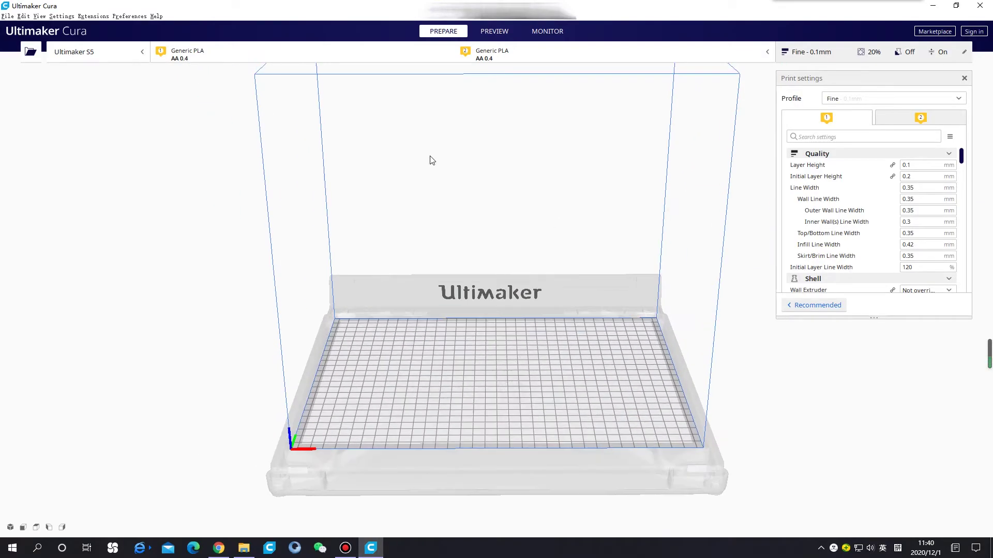
left_click(130, 17)
left_click(140, 26)
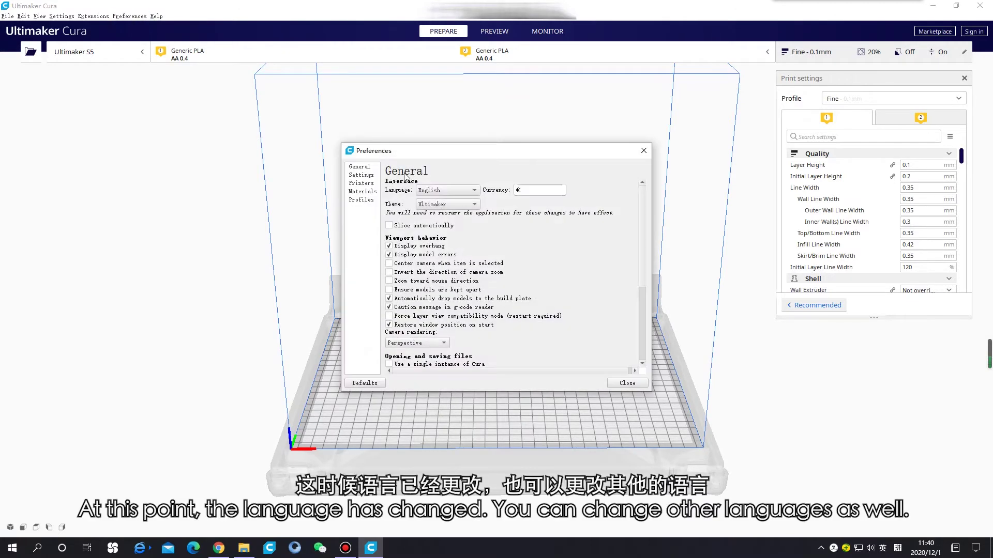
left_click(428, 192)
left_click(472, 173)
left_click(644, 150)
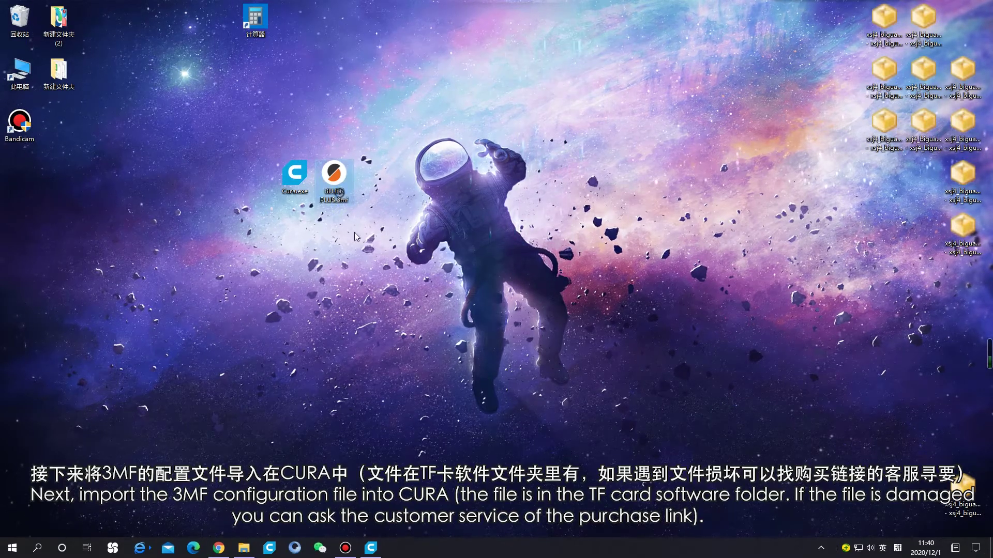
Inspect the properties of the BLUER PLUS.3mf file on the desktop and close them.
right_click(339, 179)
left_click(367, 529)
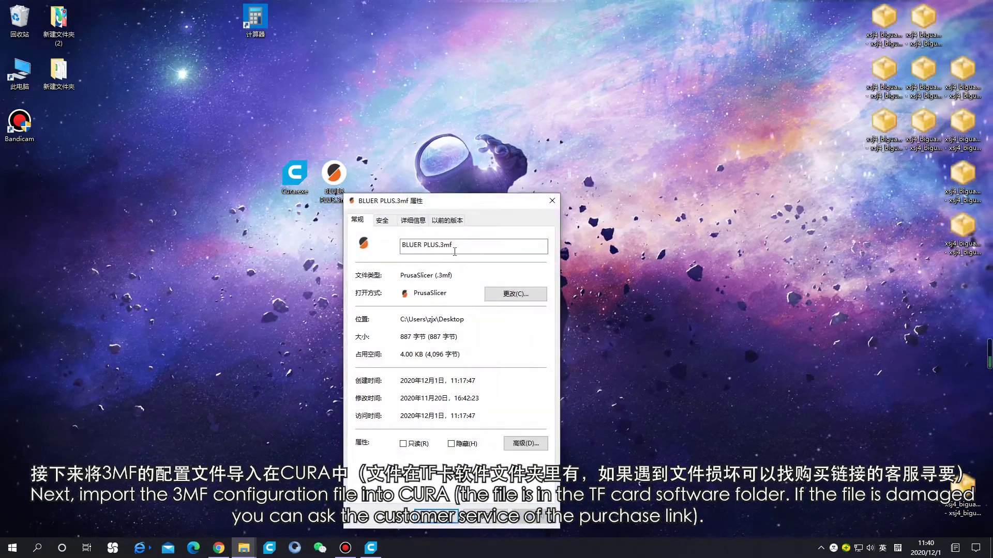
key("Delete")
key("ctrl+z")
left_click_drag(453, 275, 437, 291)
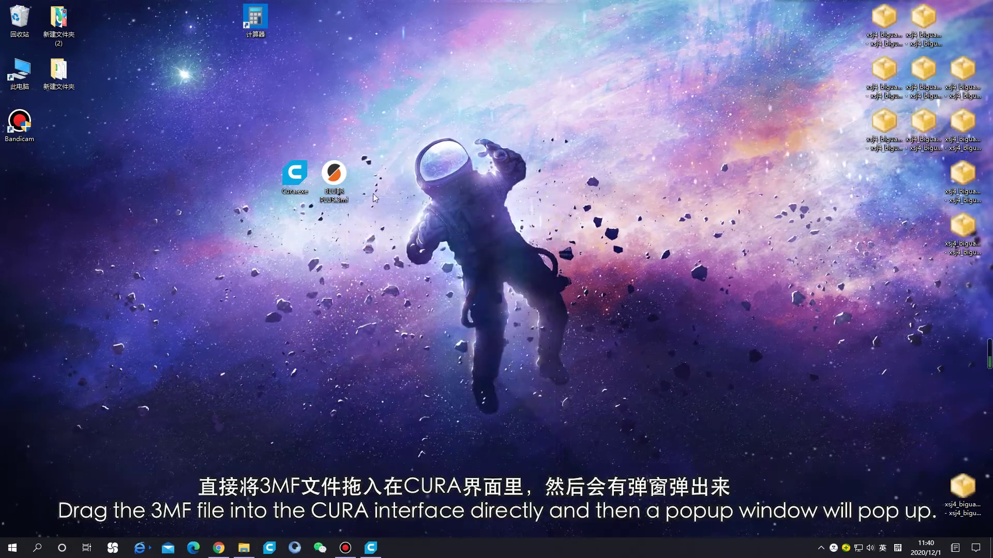
Try to import BLUER PLUS.3mf from the desktop into Cura and check the printer list for it.
left_click_drag(335, 179, 468, 362)
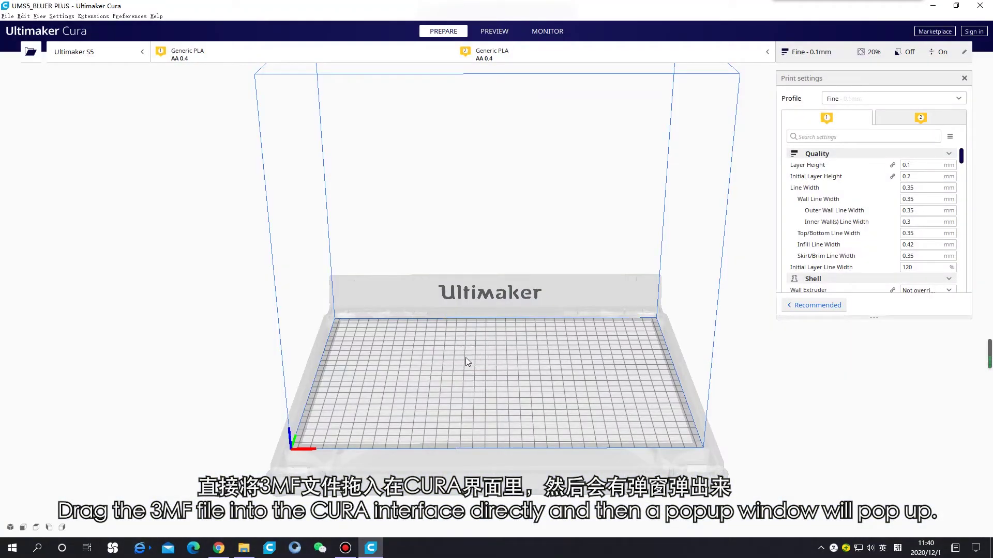
left_click(128, 54)
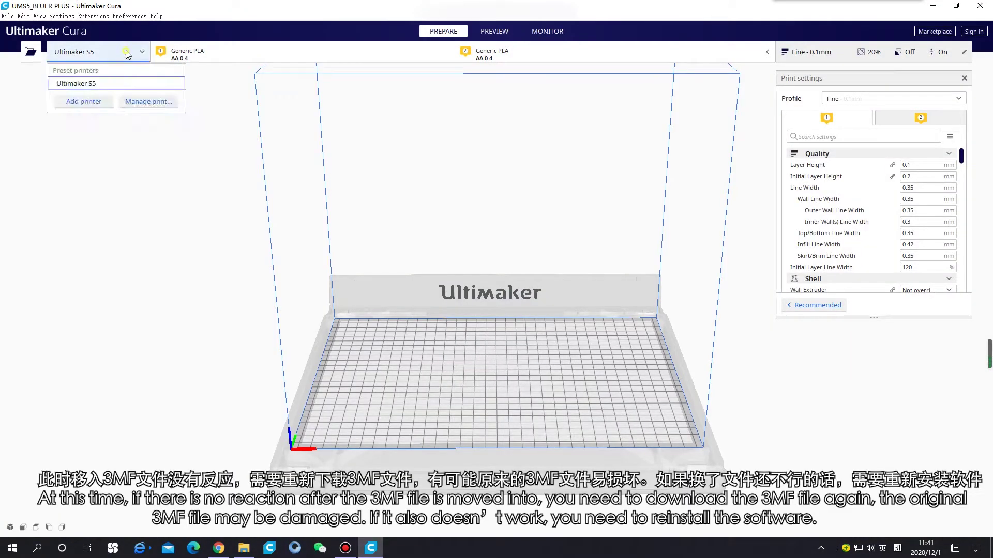
left_click(549, 324)
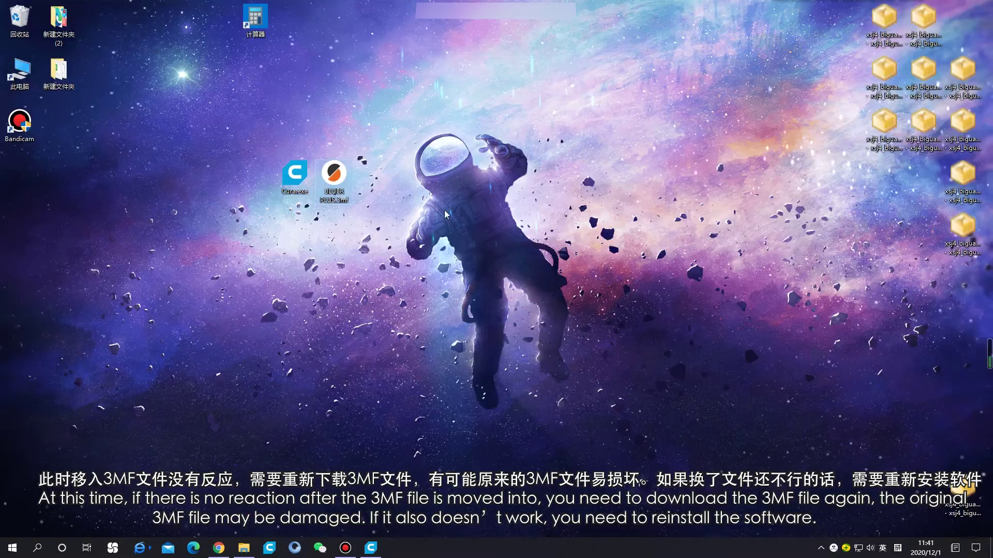
left_click_drag(334, 179, 463, 346)
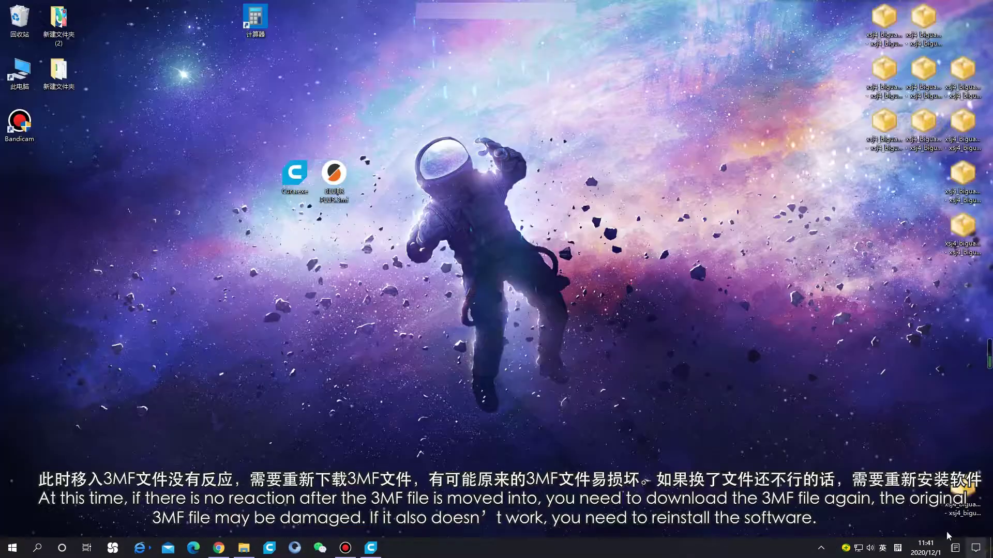
Browse to the cura folder under 桌面文件 and 打印文打印 on the D: drive in the file manager.
key("super+e")
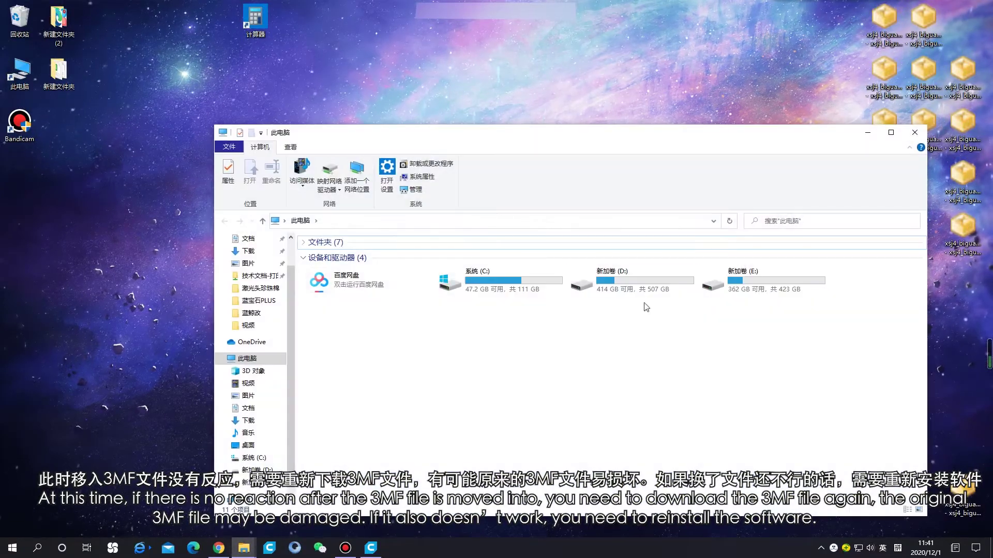
double_click(631, 282)
scroll(383, 413, "down", 6)
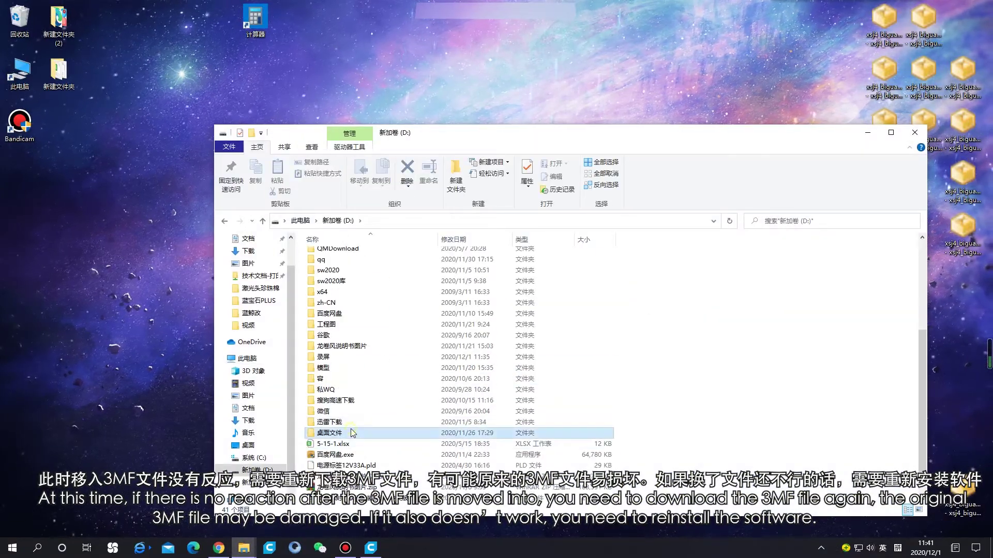
double_click(355, 434)
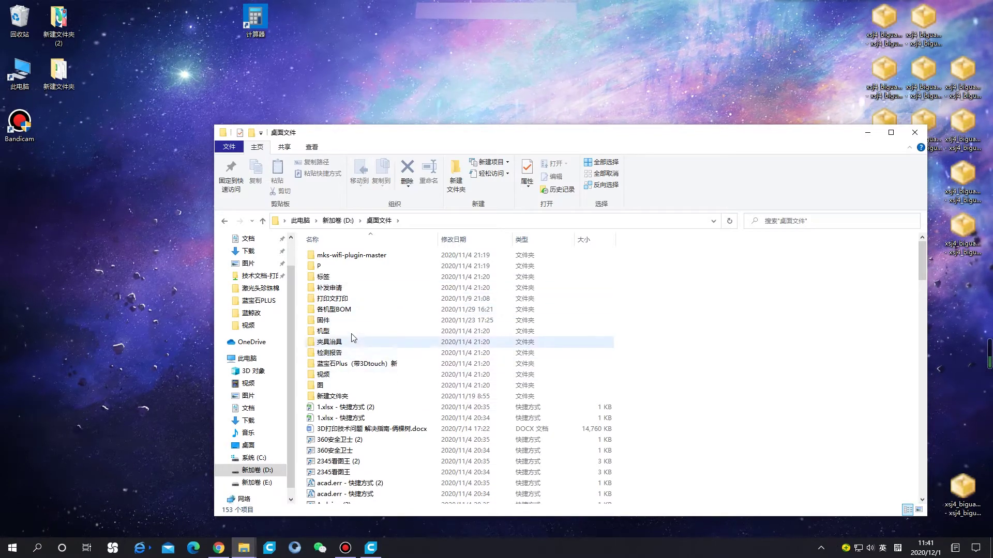
double_click(341, 298)
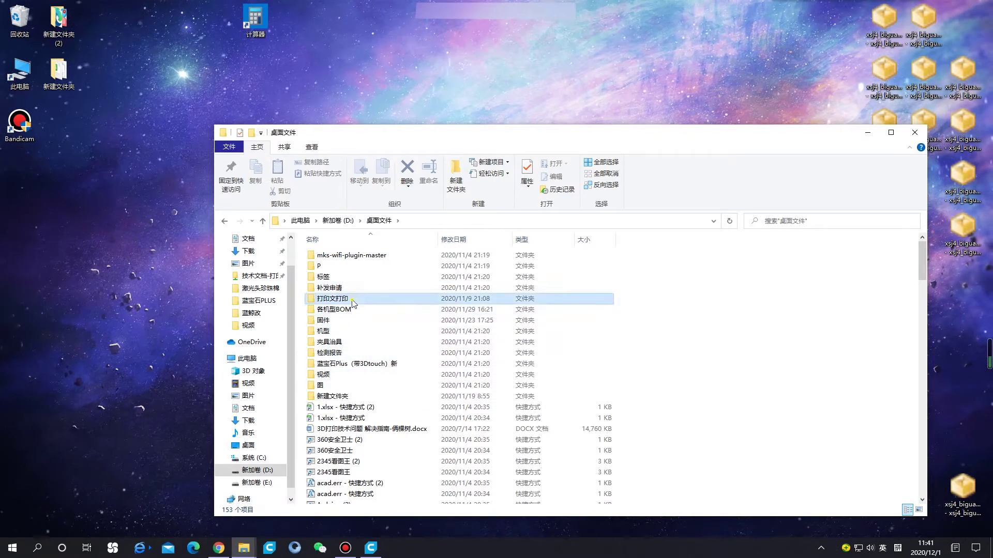
double_click(347, 255)
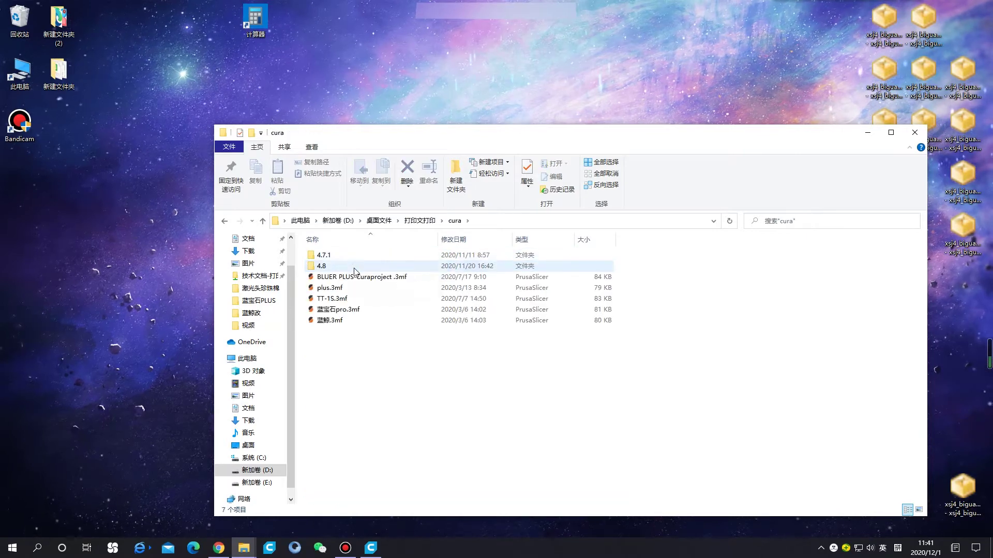
Try to import BLUER PLUS.3mf from the 4.8 subfolder into Cura and return to the cura folder.
double_click(322, 266)
double_click(348, 255)
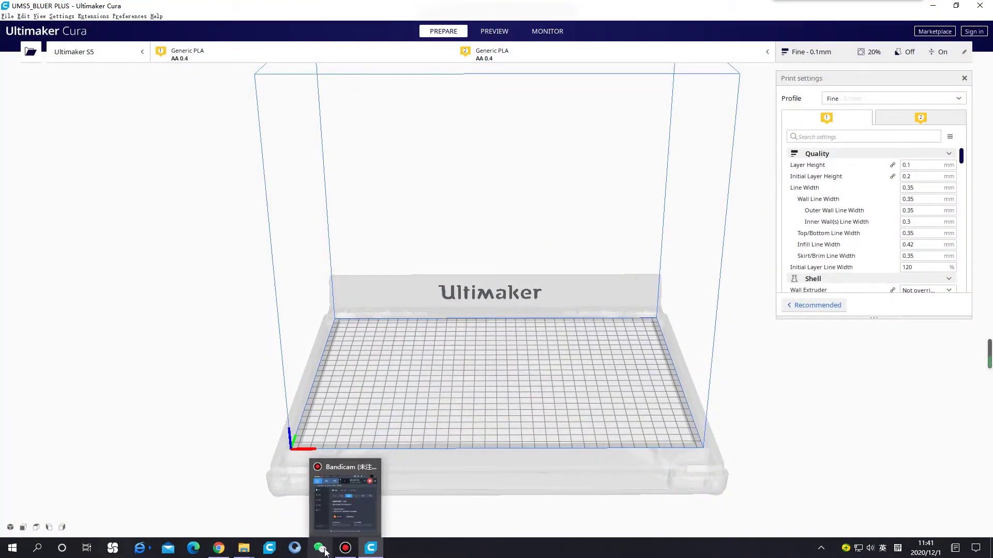
mouse_move(243, 548)
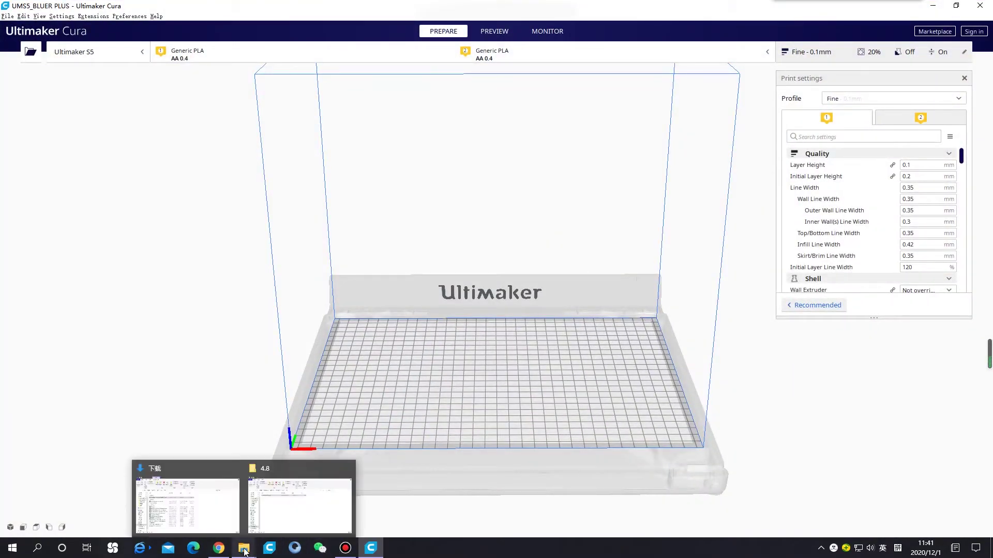
left_click(305, 494)
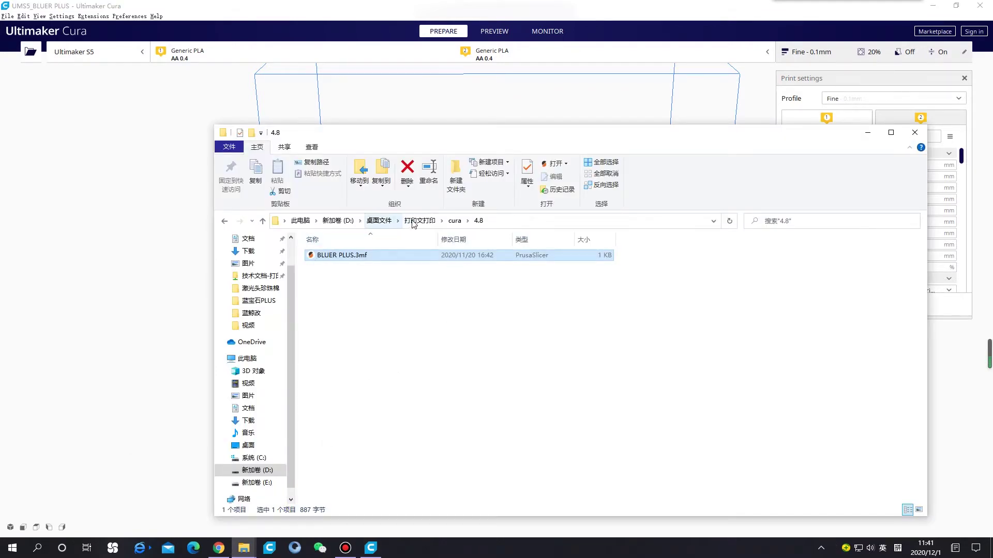
left_click(454, 220)
Load the BLUER PLUS-Curaproject .3mf file from the cura folder into Cura and open it as a project.
left_click_drag(355, 279, 400, 399)
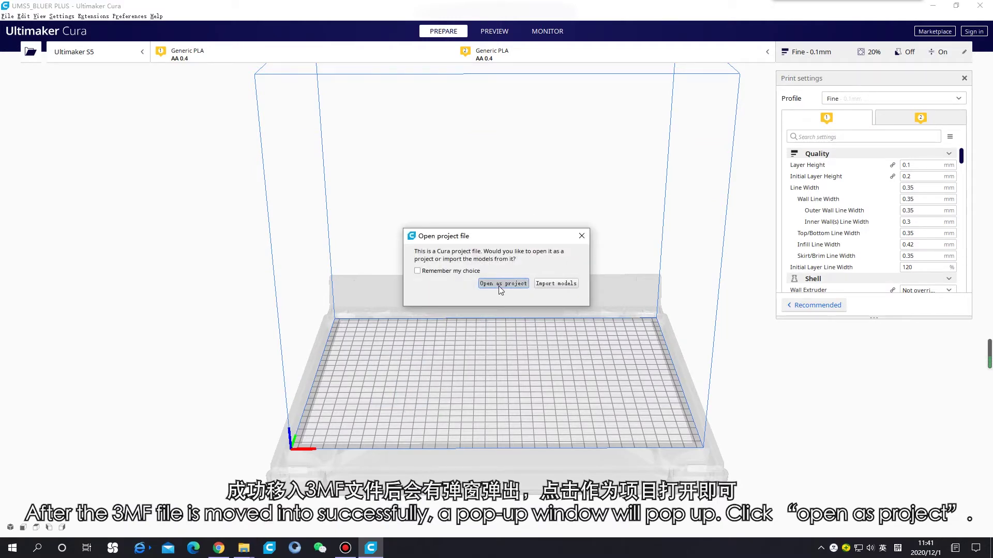
left_click(498, 284)
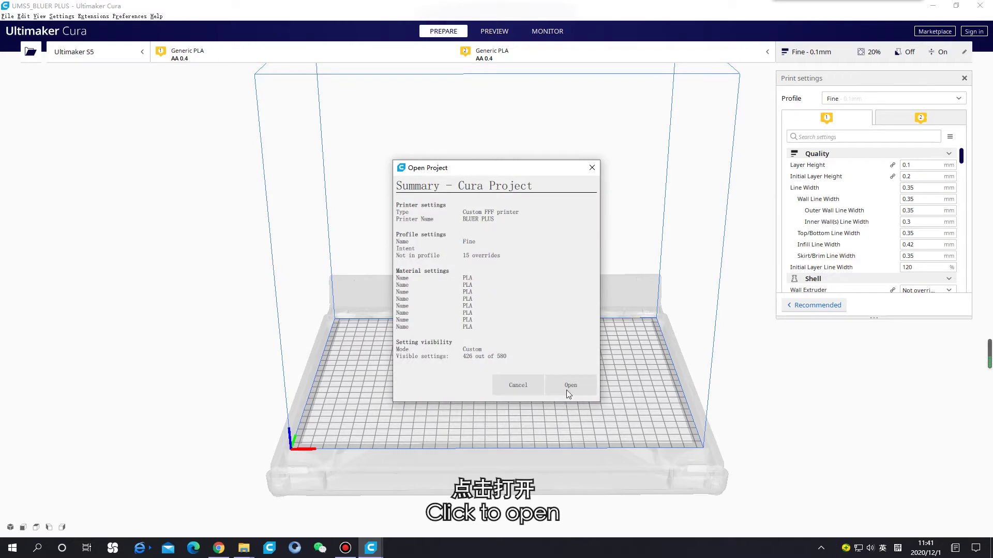
left_click(569, 386)
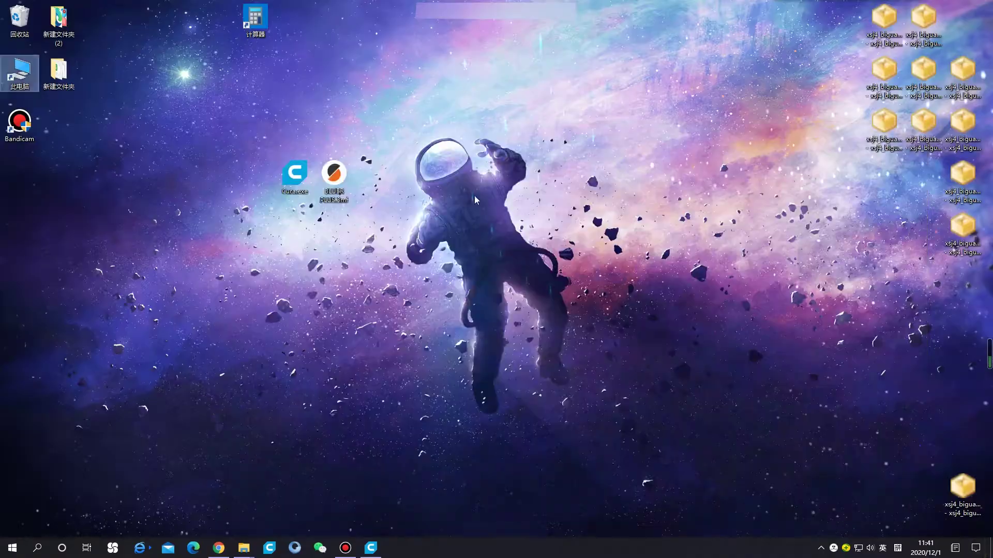
right_click_drag(473, 196, 568, 415)
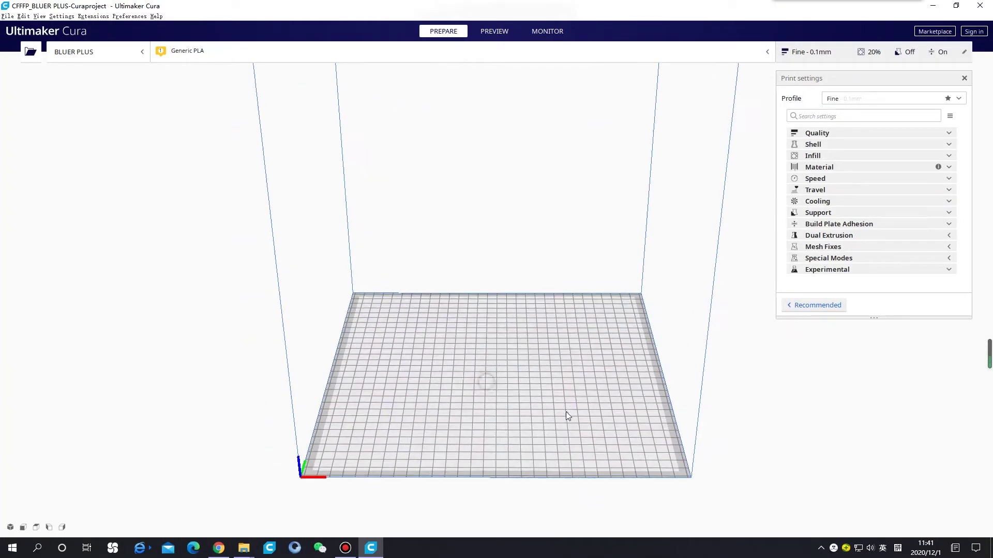
Open the machine settings of the BLUER PLUS printer and enlarge and reposition the dialog to show the full G-code.
left_click(77, 52)
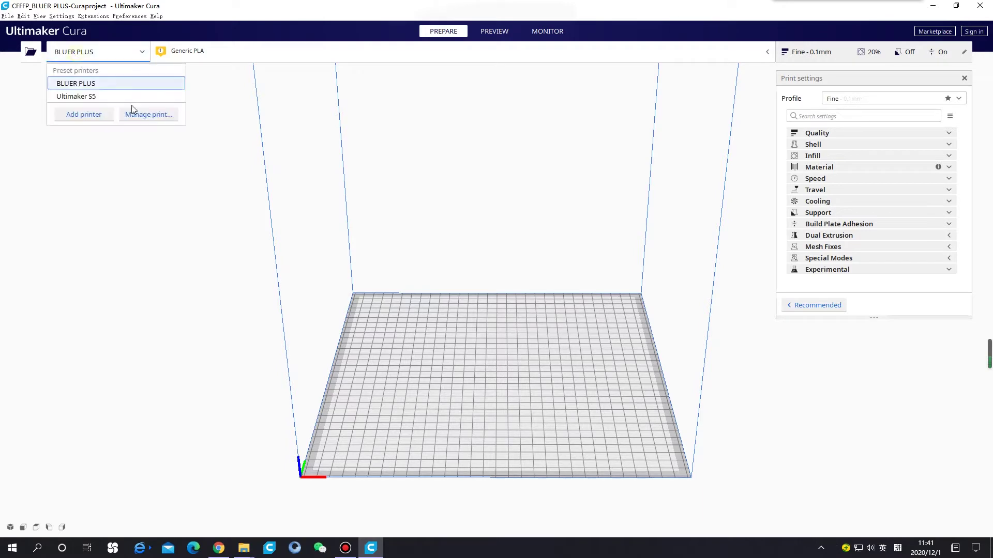
left_click(150, 116)
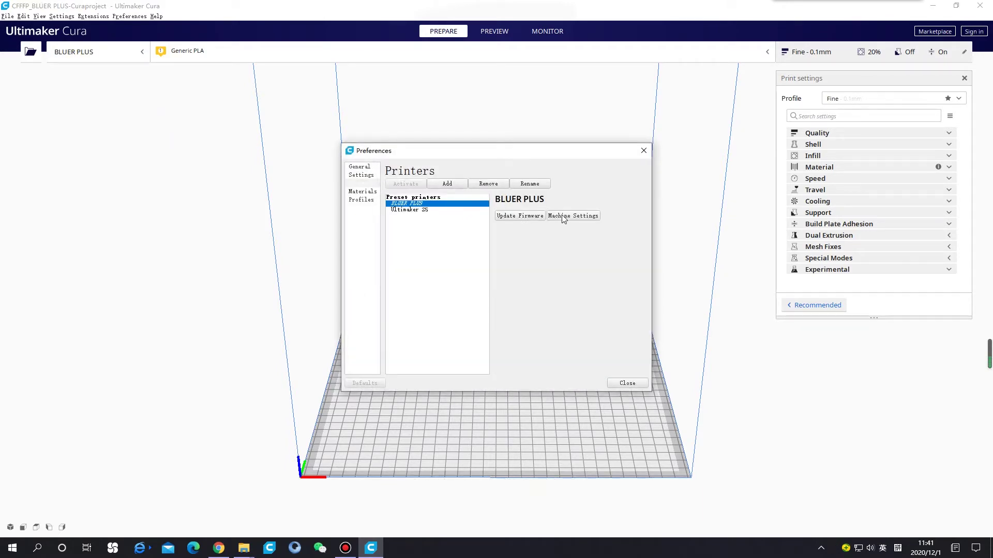
left_click(564, 217)
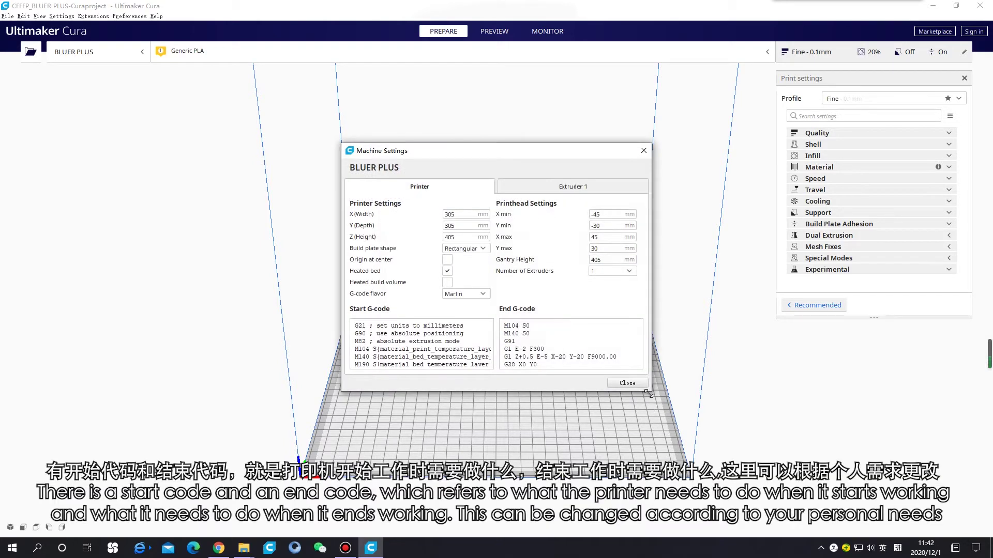
left_click_drag(652, 394, 836, 476)
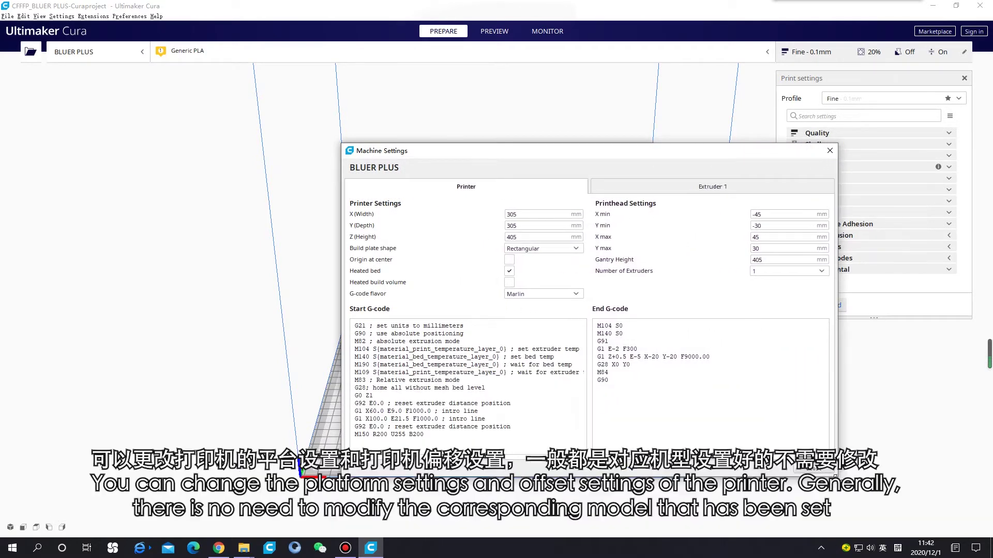
left_click_drag(653, 151, 493, 127)
Examine the intro line and extruder reset commands in the Start G-code by highlighting them.
left_click(283, 309)
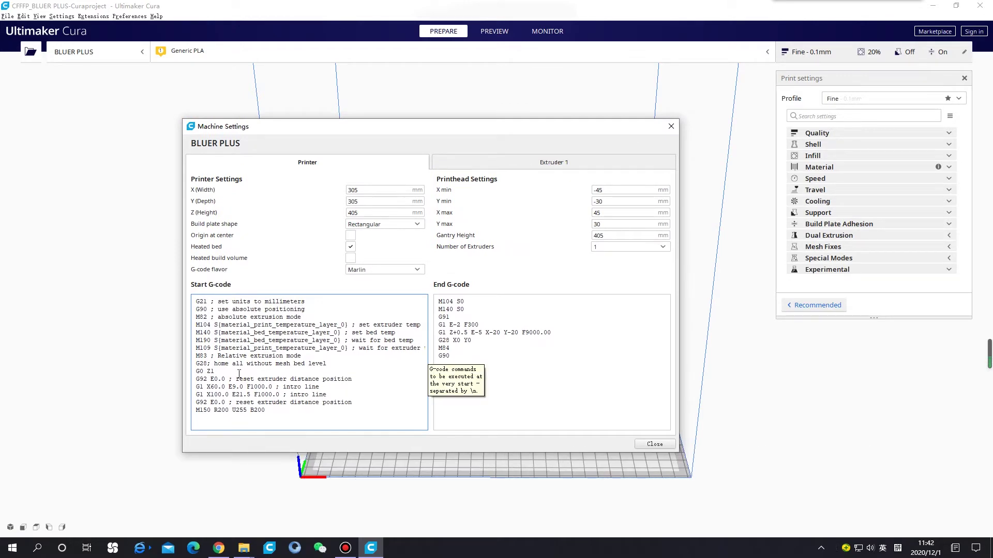
left_click_drag(239, 374, 179, 387)
left_click(344, 410)
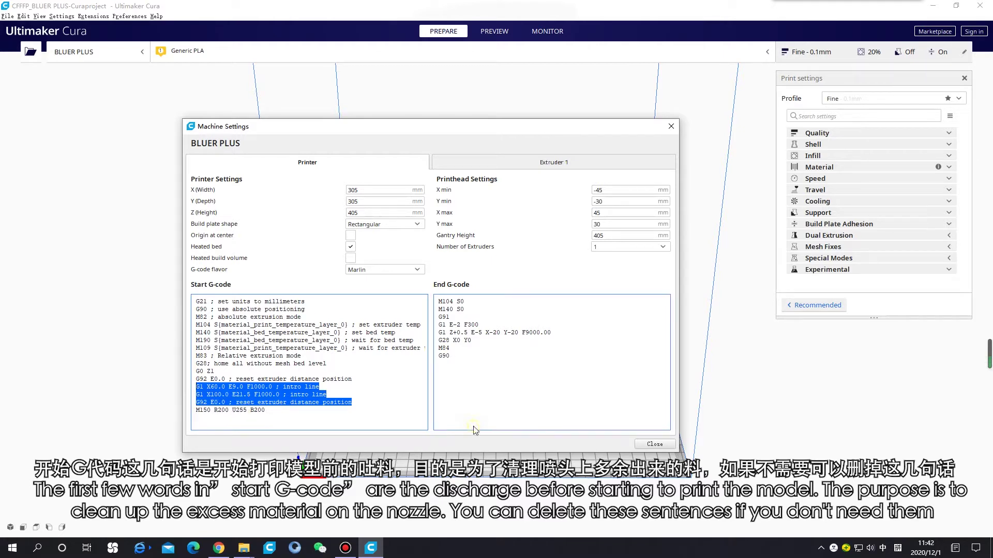
left_click(319, 420)
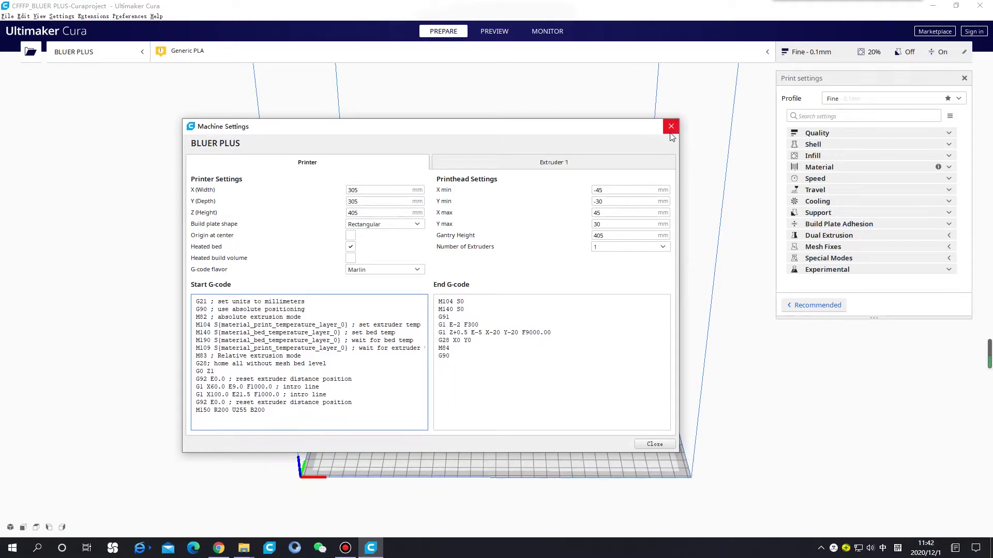
Check the X width and Y depth fields in the machine settings, and close the machine settings and preferences dialogs.
left_click(362, 191)
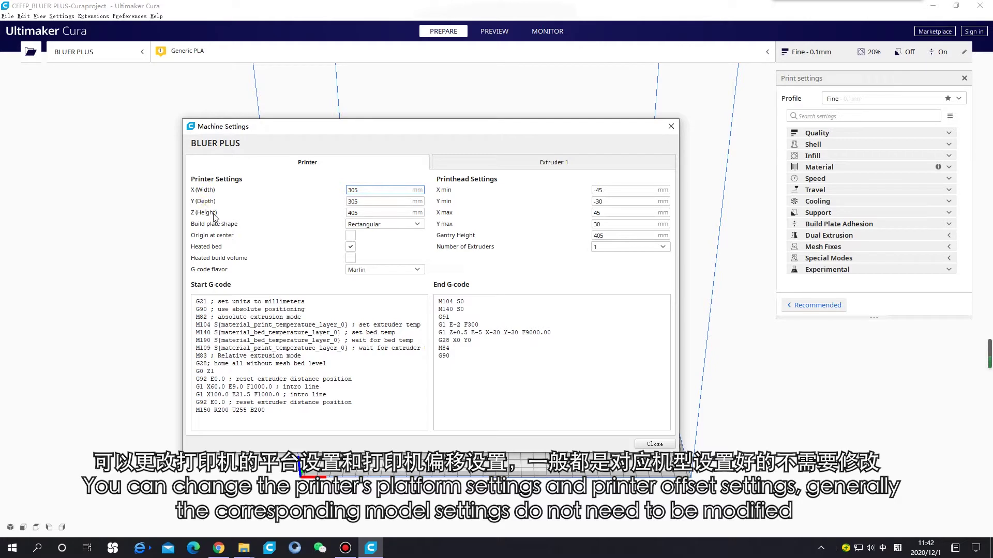
left_click(356, 201)
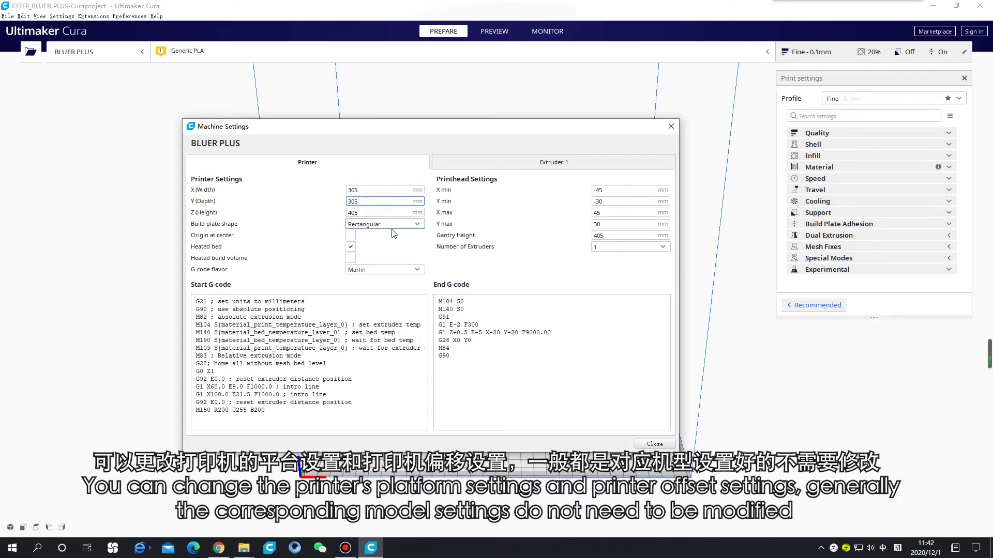
left_click(671, 126)
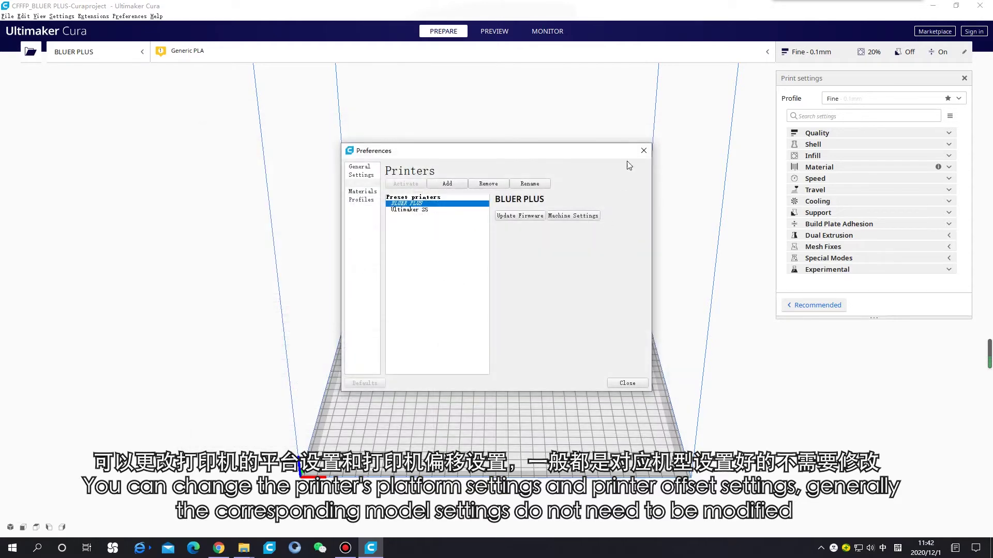
left_click(642, 152)
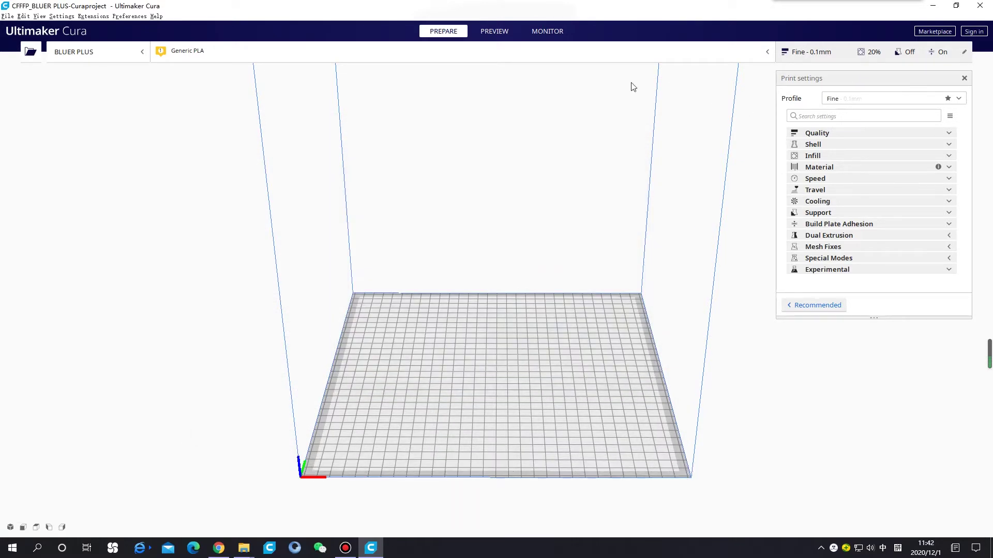
Enable support in the recommended print settings and return to the custom settings.
left_click(816, 305)
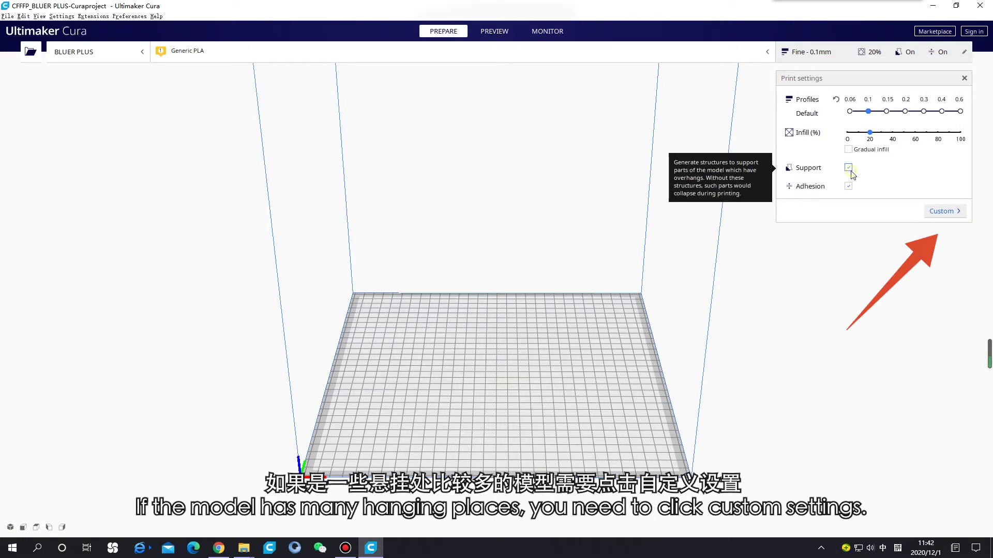
left_click(954, 212)
left_click(894, 133)
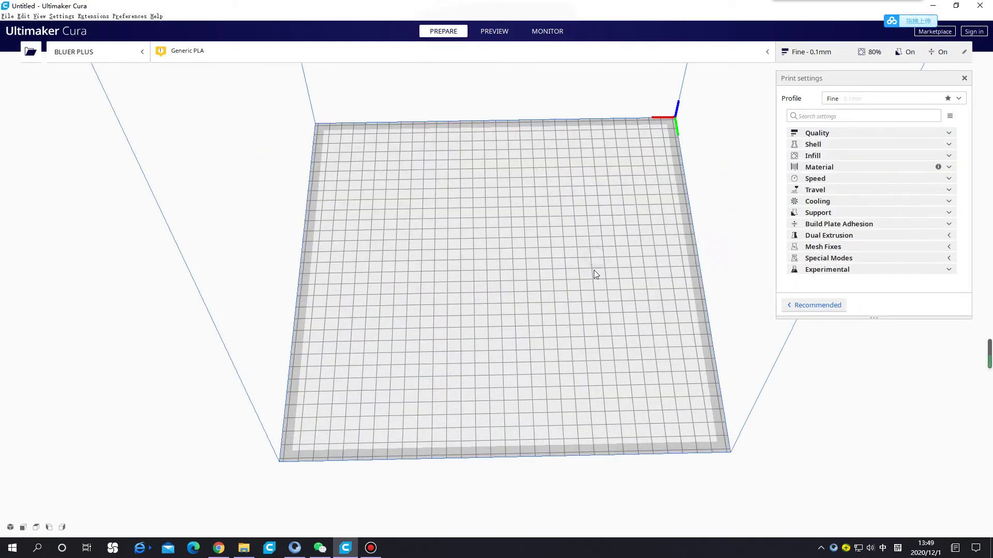
Load the xsj4_bigua_all-11-16 XSJ4_BIGUA_6 STL model from the desktop onto the build plate.
right_click_drag(594, 271, 511, 304)
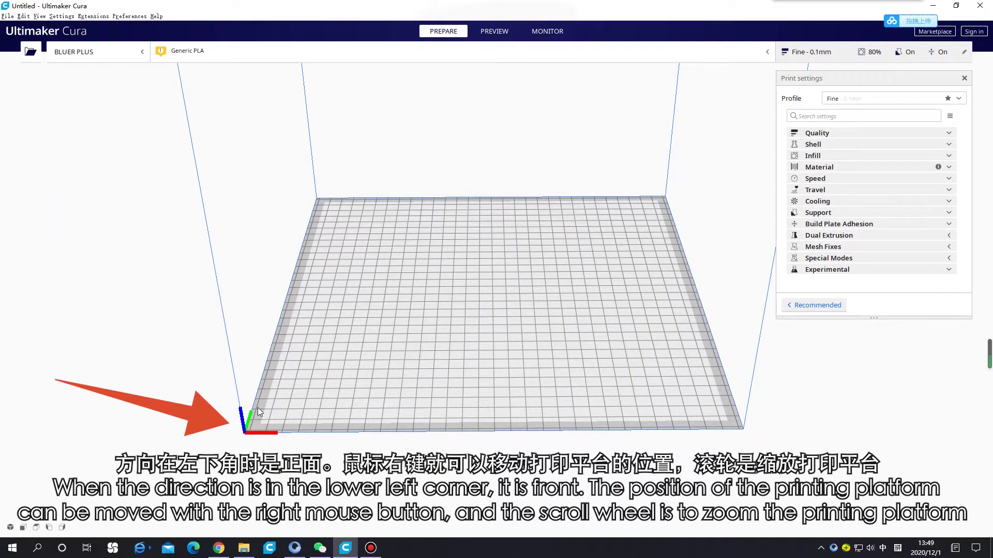
mouse_move(464, 361)
right_mouse_down()
mouse_move(445, 355)
mouse_move(501, 376)
mouse_move(233, 380)
mouse_move(258, 396)
mouse_move(251, 394)
right_mouse_up()
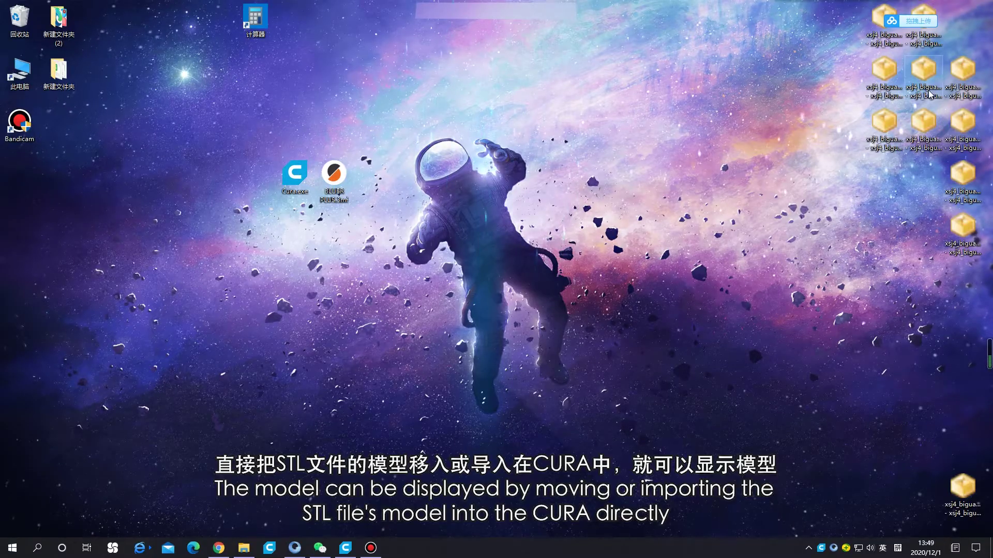
left_click_drag(963, 82, 550, 360)
right_click_drag(550, 356, 586, 286)
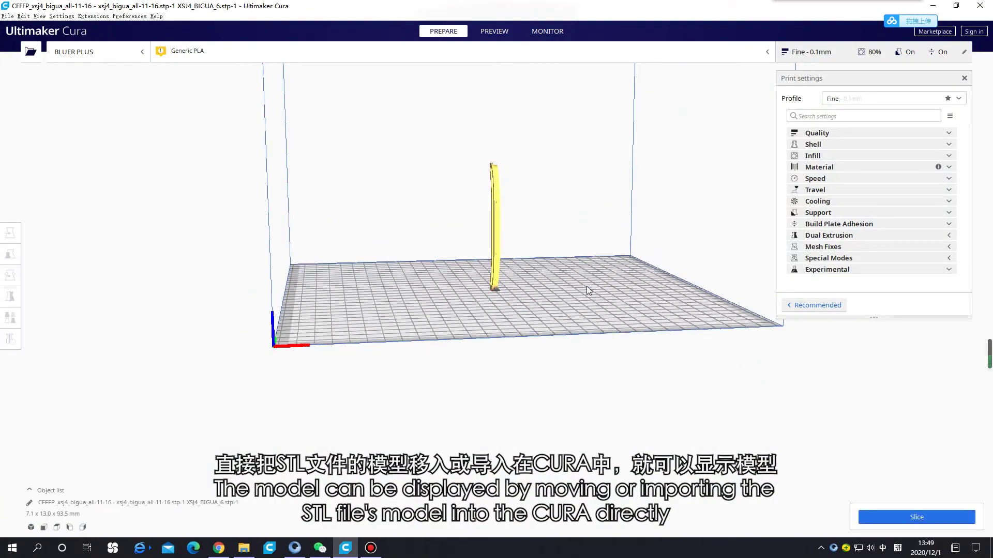
right_click_drag(637, 232, 777, 152)
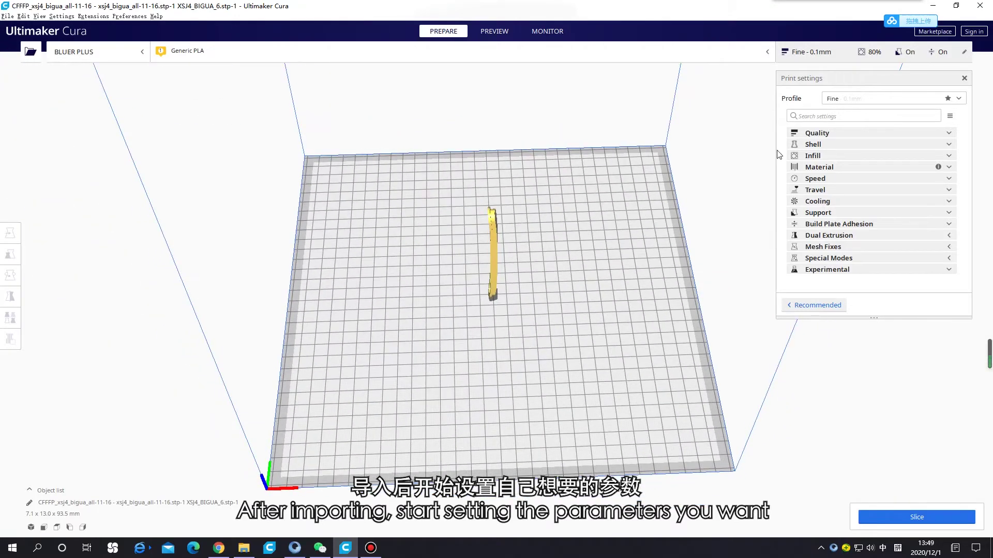
Expand the Quality settings and examine the layer height and initial layer height values.
left_click(809, 134)
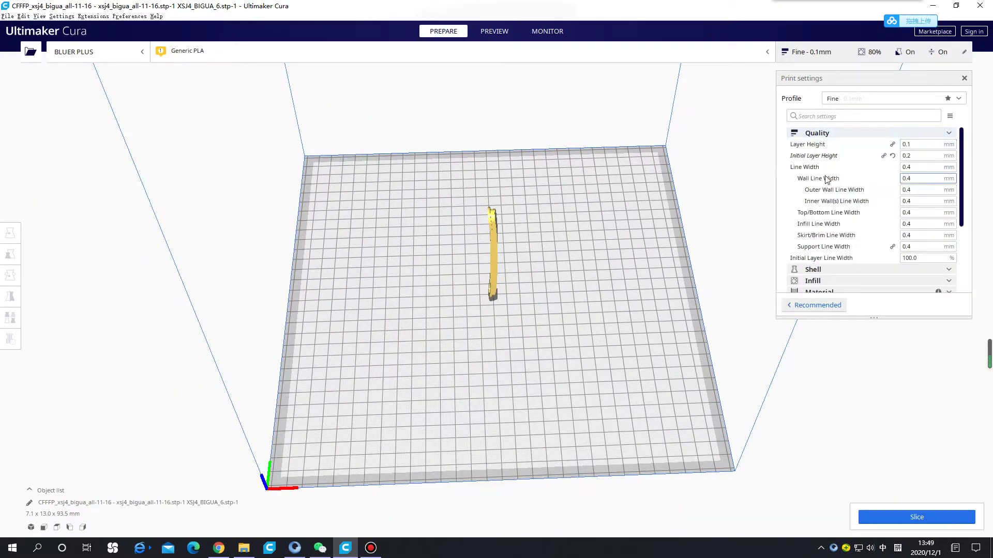
double_click(904, 145)
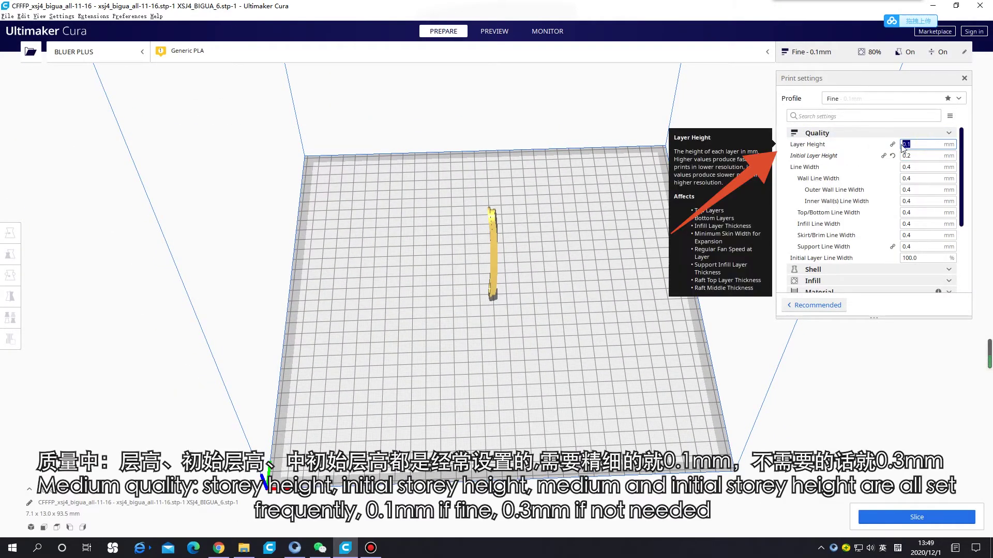
double_click(906, 144)
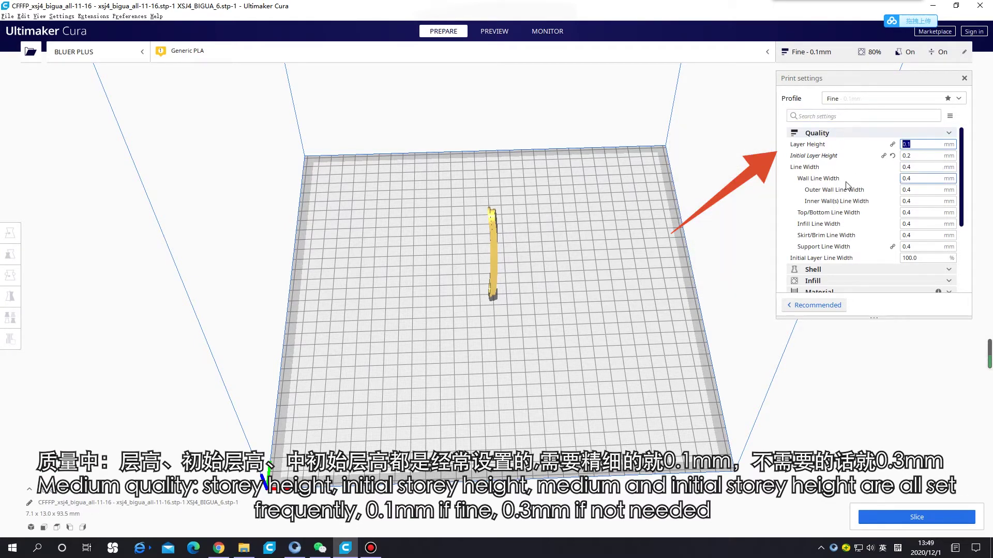
double_click(921, 155)
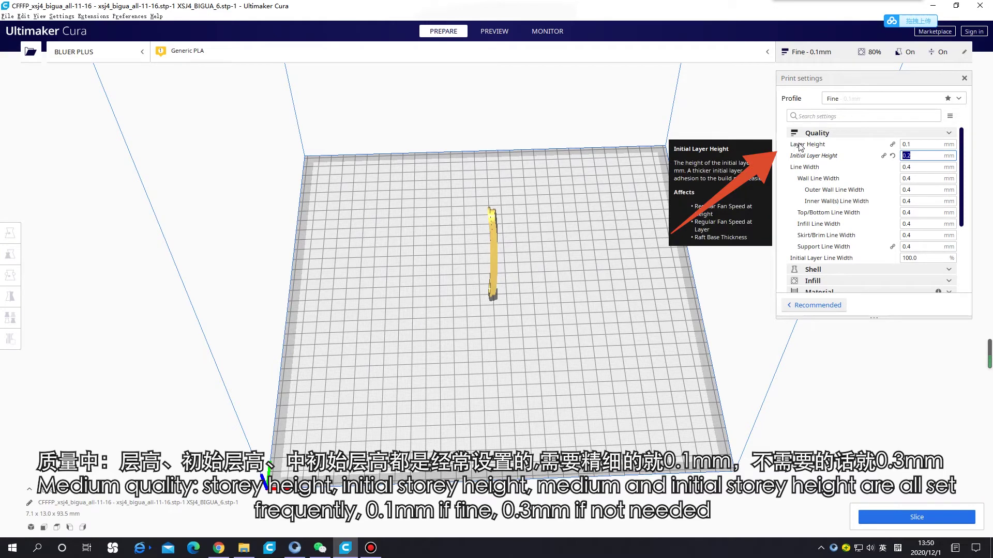
left_click(930, 152)
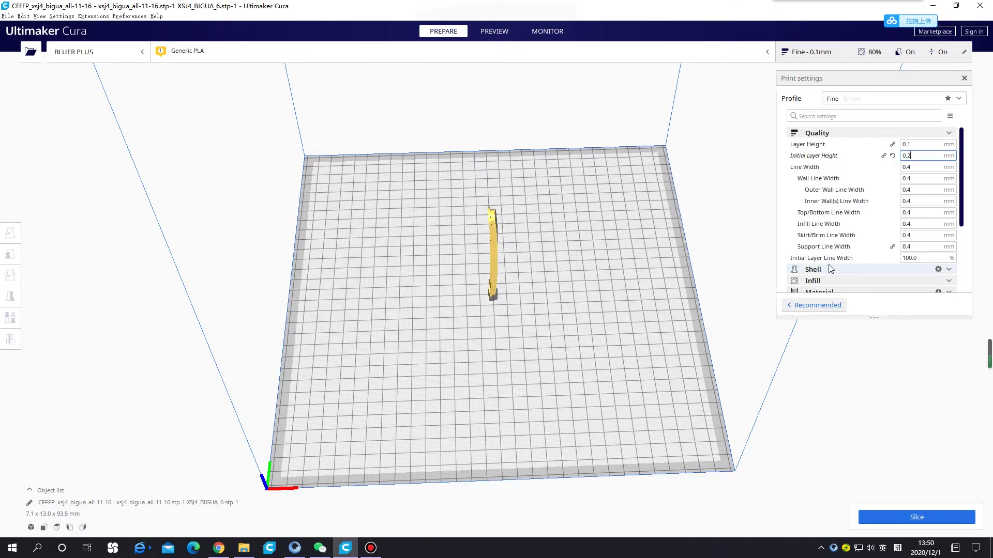
Expand the Shell settings and set the wall thickness to 1.6 mm.
scroll(831, 269, "down", 1)
left_click(813, 231)
scroll(843, 234, "down", 3)
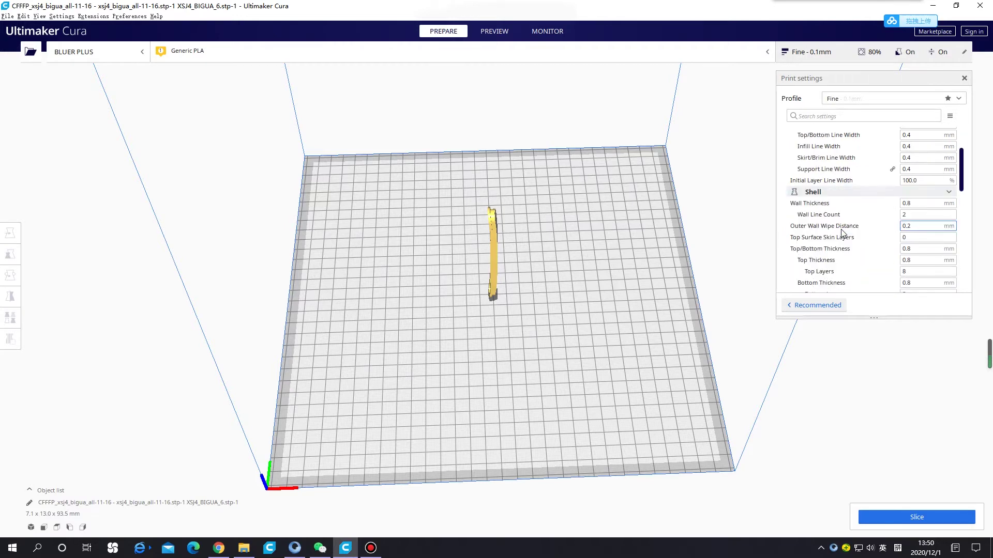
scroll(843, 233, "up", 1)
double_click(906, 164)
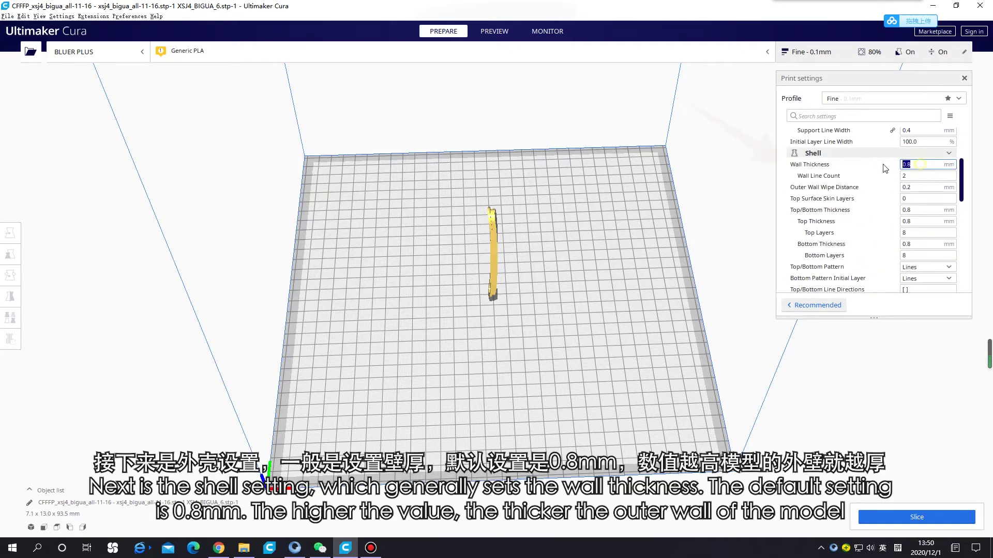
type("1.6")
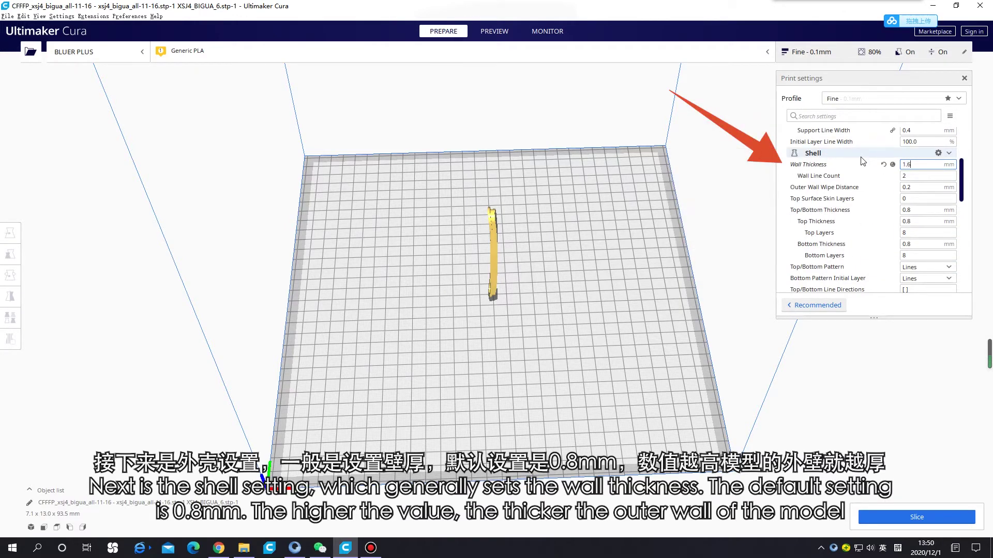
left_click(901, 177)
Expand the Infill settings and set the infill density to 20%.
scroll(800, 319, "down", 1)
scroll(858, 286, "down", 3)
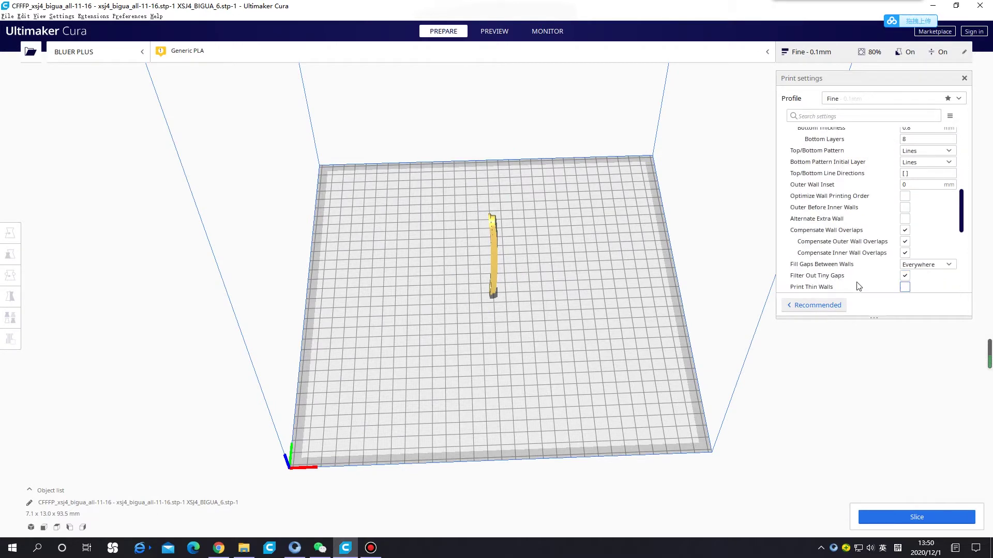
scroll(863, 193, "down", 4)
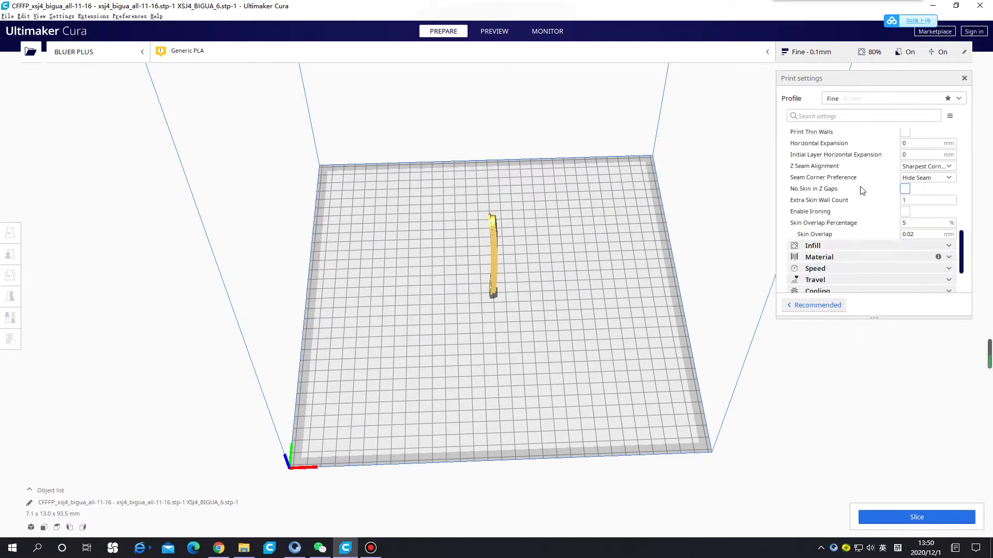
left_click(831, 245)
scroll(830, 248, "down", 2)
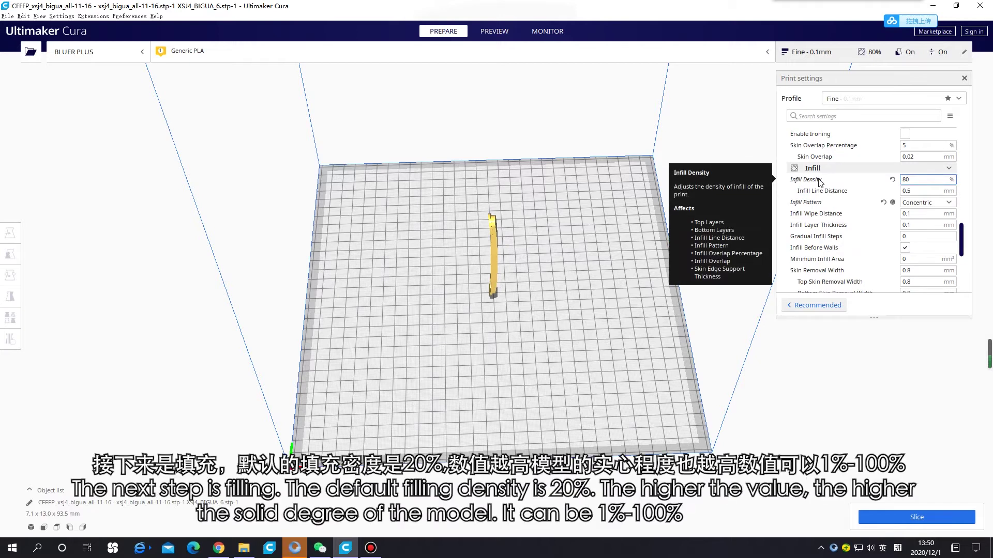
double_click(921, 179)
type("20")
Review the printing temperature in the Material settings and set the build plate temperature to 50 °C.
scroll(889, 182, "down", 5)
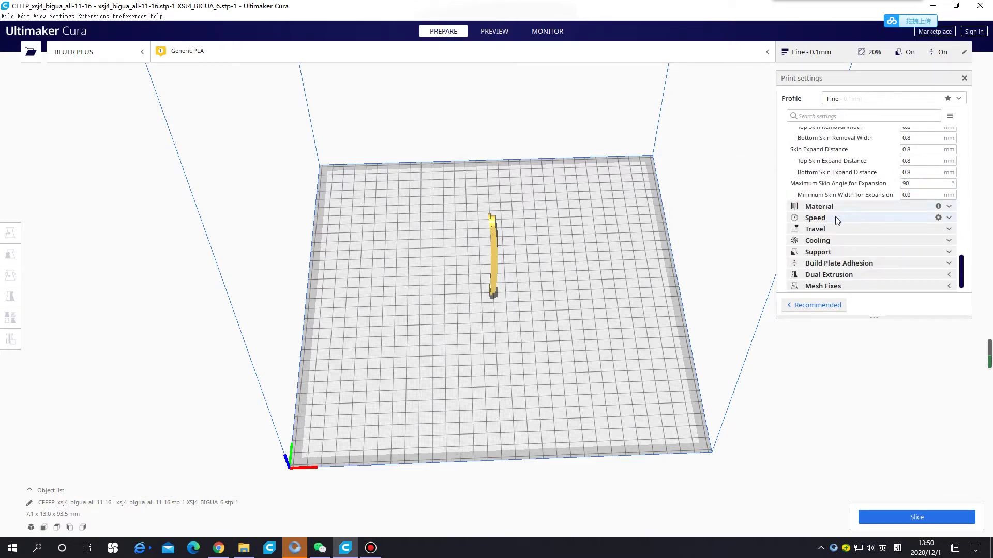
left_click(835, 209)
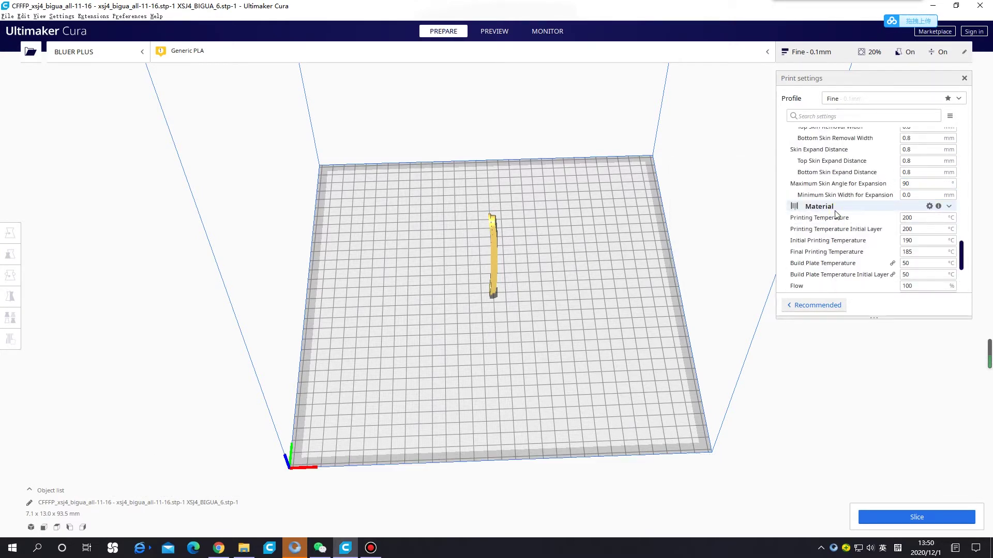
mouse_move(807, 224)
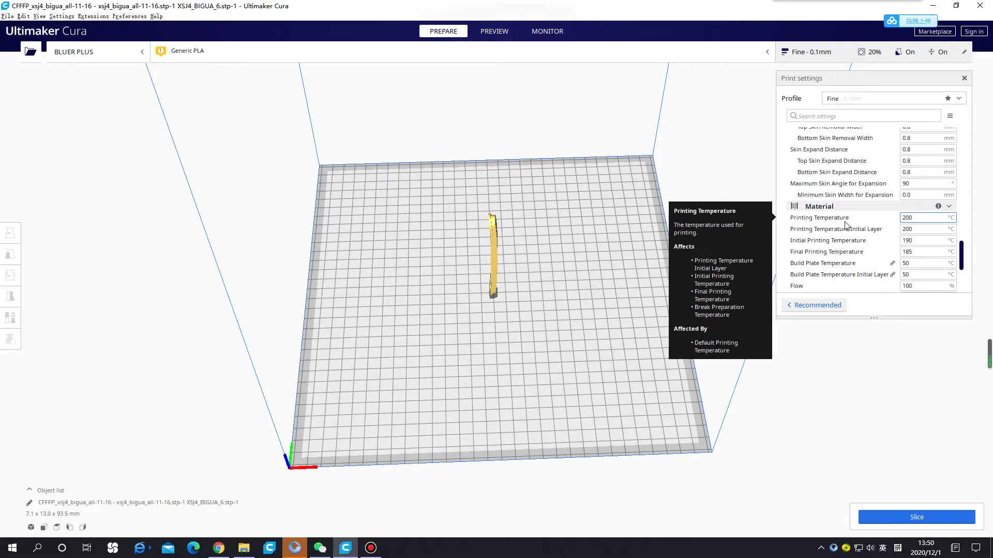
left_click_drag(926, 218, 898, 226)
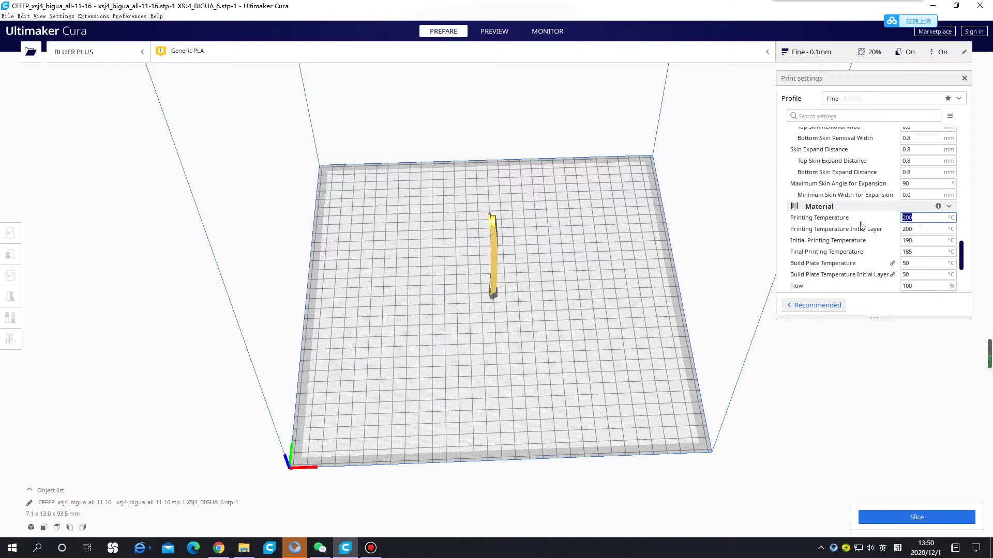
scroll(910, 238, "down", 3)
double_click(918, 185)
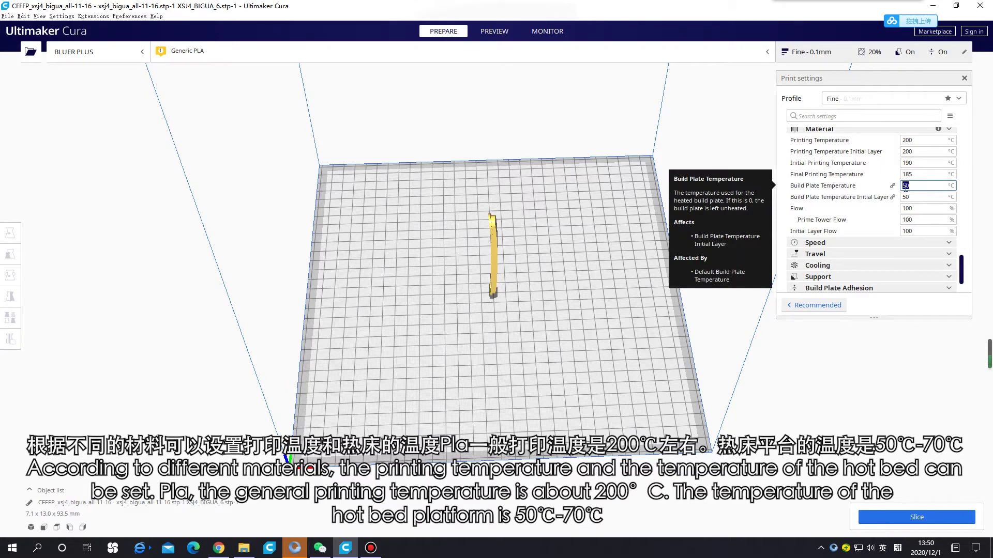
type("60")
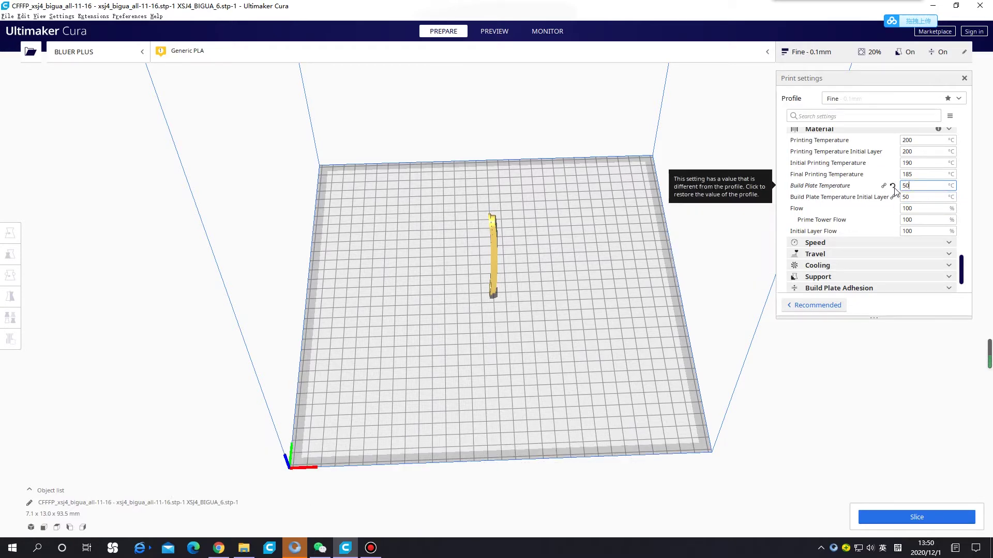
Expand the Speed settings and set the print speed to 60 mm/s.
left_click(916, 245)
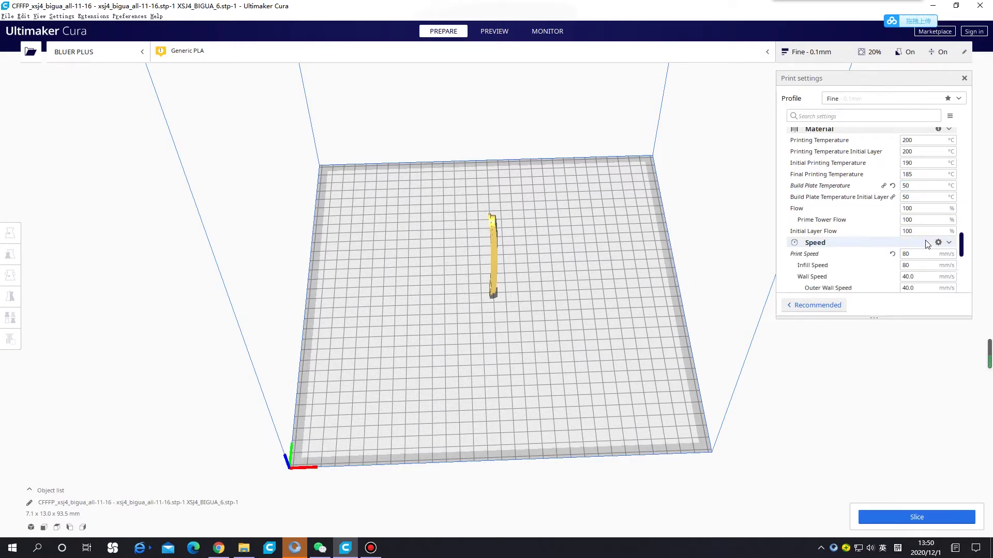
scroll(879, 251, "down", 2)
scroll(876, 253, "down", 2)
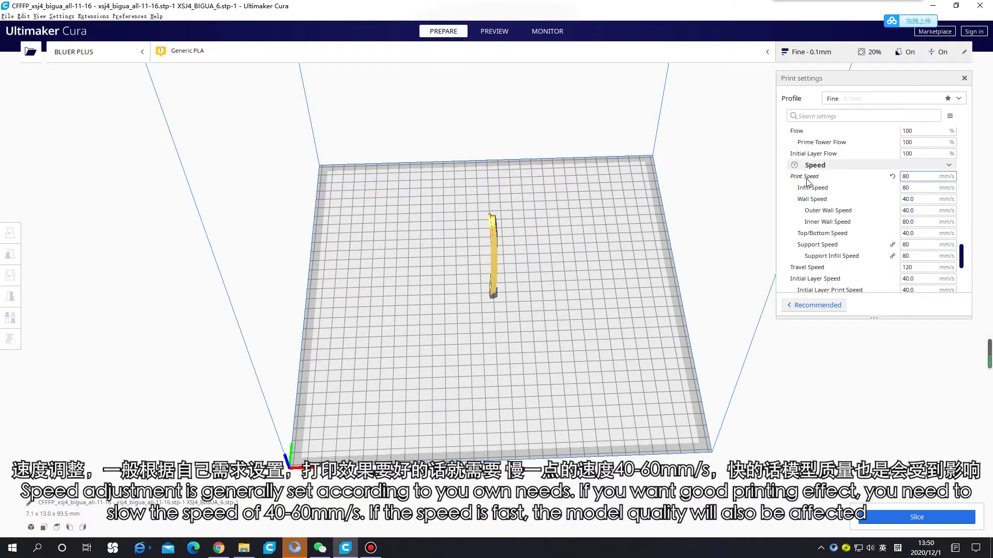
left_click(924, 177)
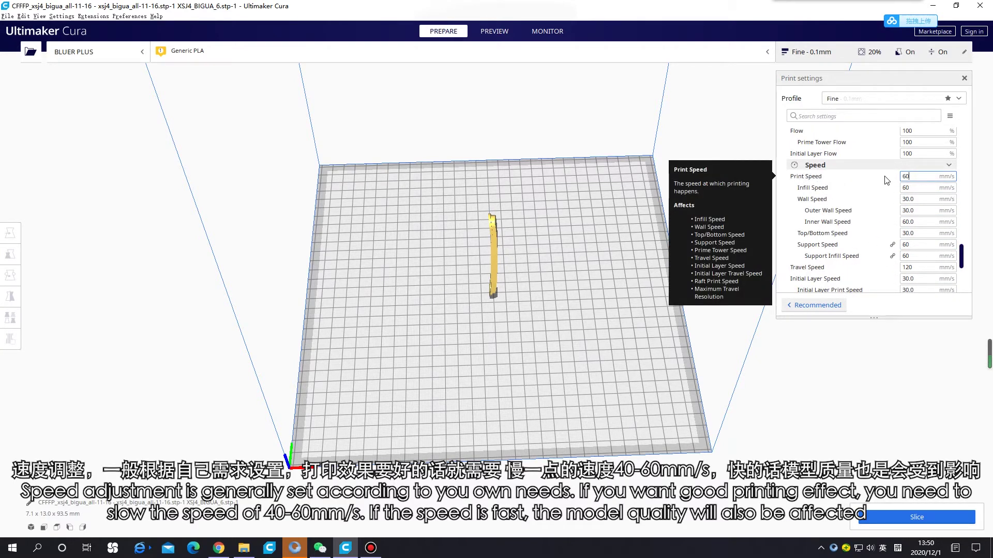
Examine the retraction distance and retraction speed in the Travel settings, and the fan options in the Cooling settings.
scroll(869, 207, "down", 5)
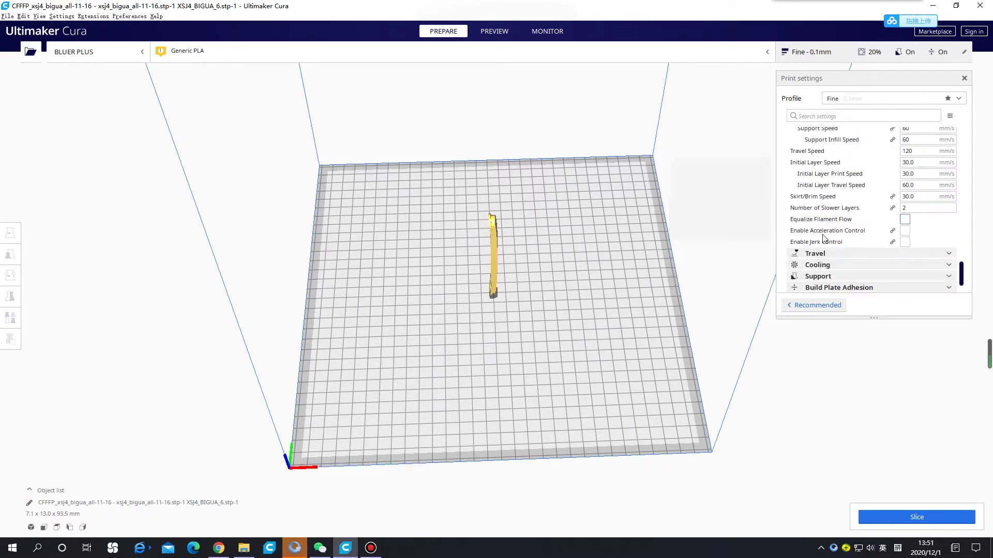
left_click(815, 253)
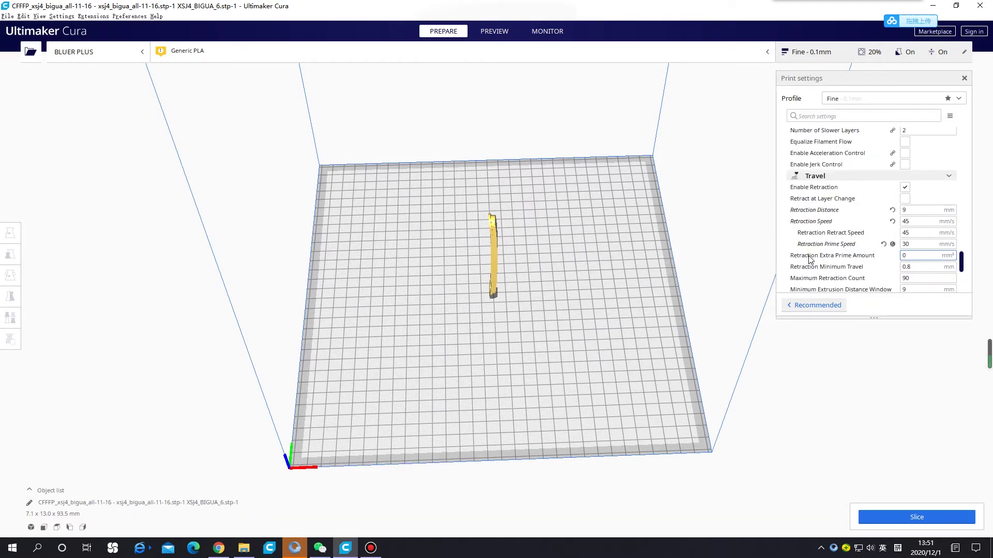
scroll(834, 261, "down", 3)
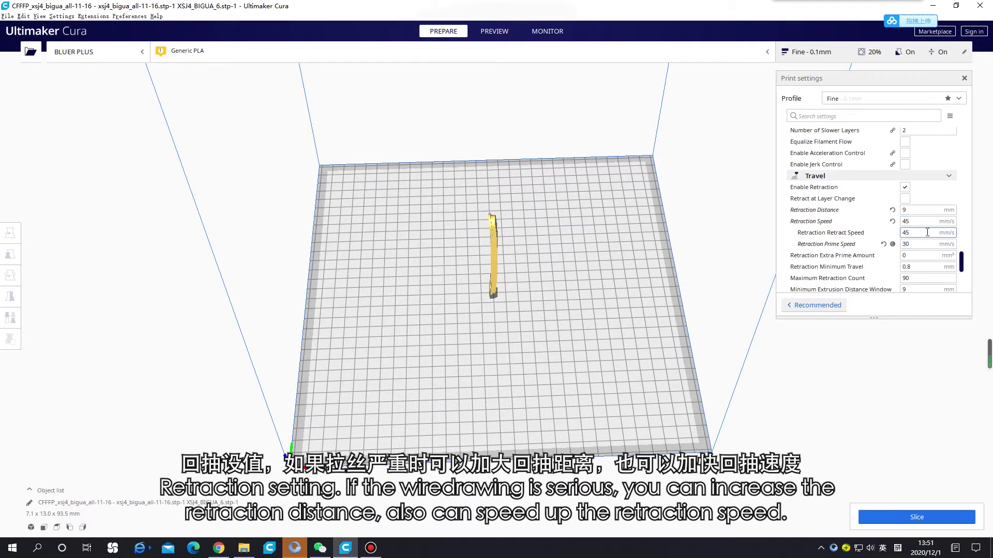
left_click(911, 222)
scroll(925, 212, "down", 6)
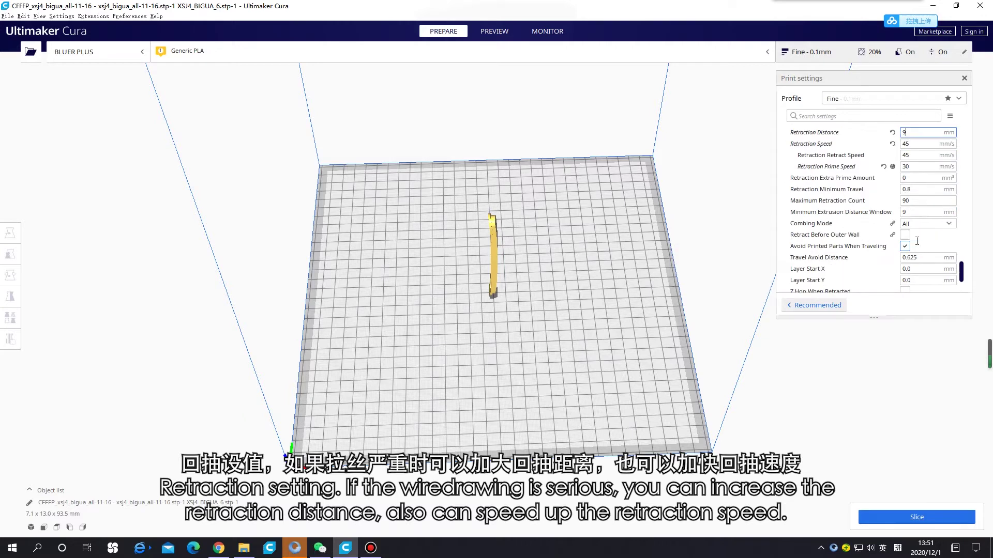
left_click(896, 225)
scroll(892, 221, "down", 3)
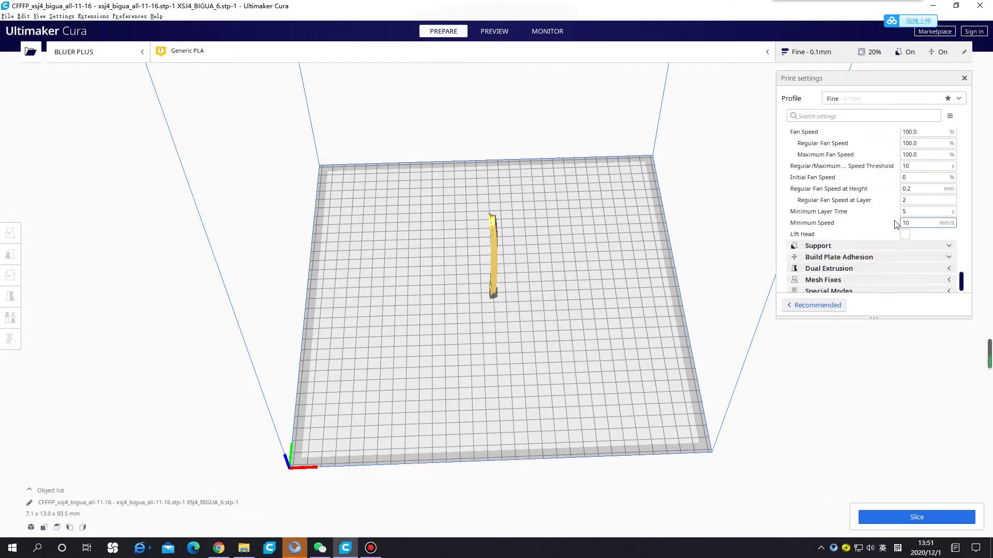
Expand the Support settings, try the Normal support structure and set it back to Tree.
scroll(888, 217, "up", 1)
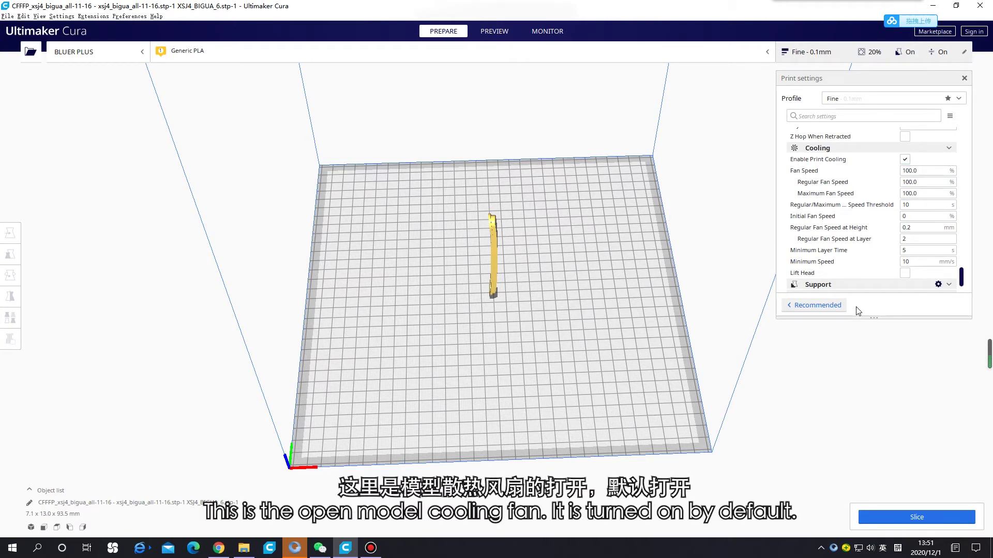
scroll(858, 289, "down", 3)
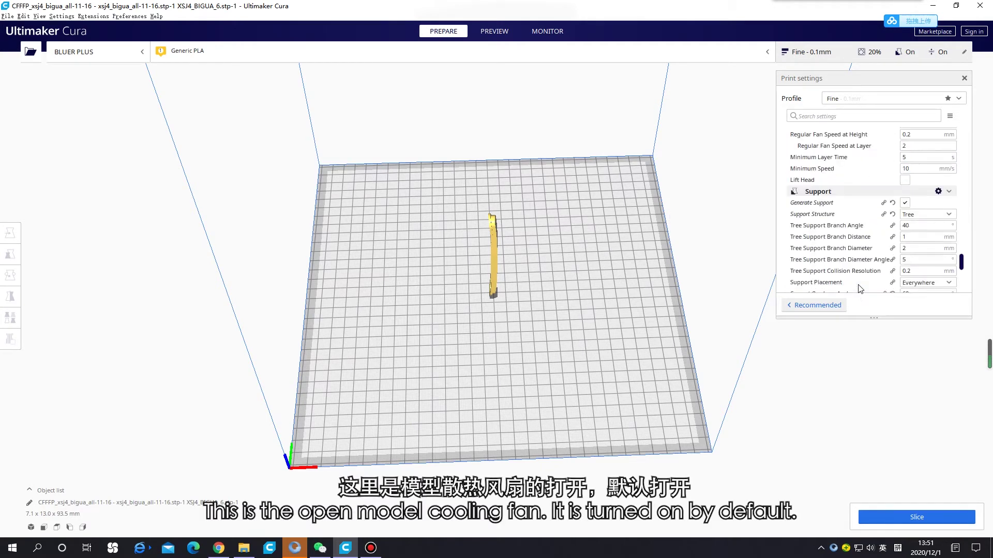
scroll(858, 288, "up", 3)
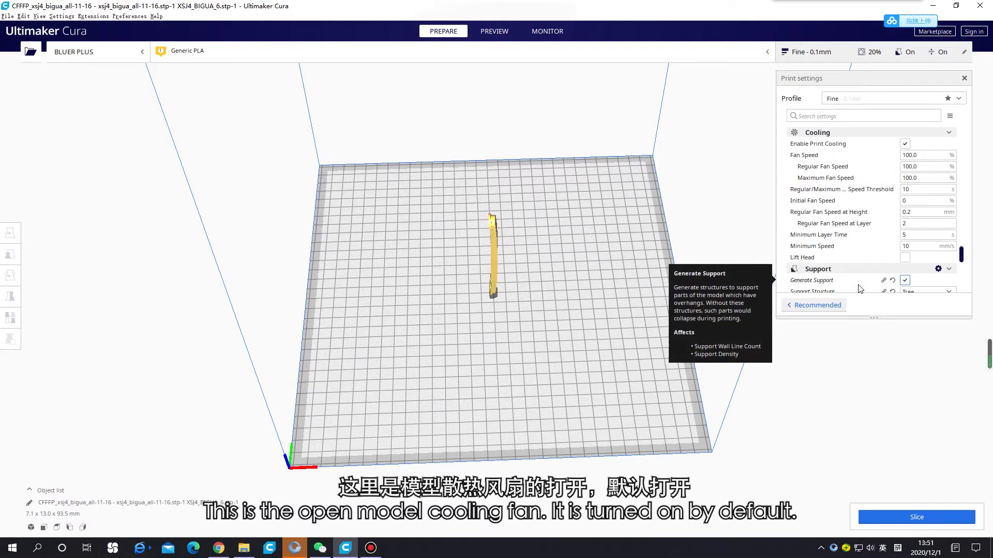
scroll(903, 212, "down", 3)
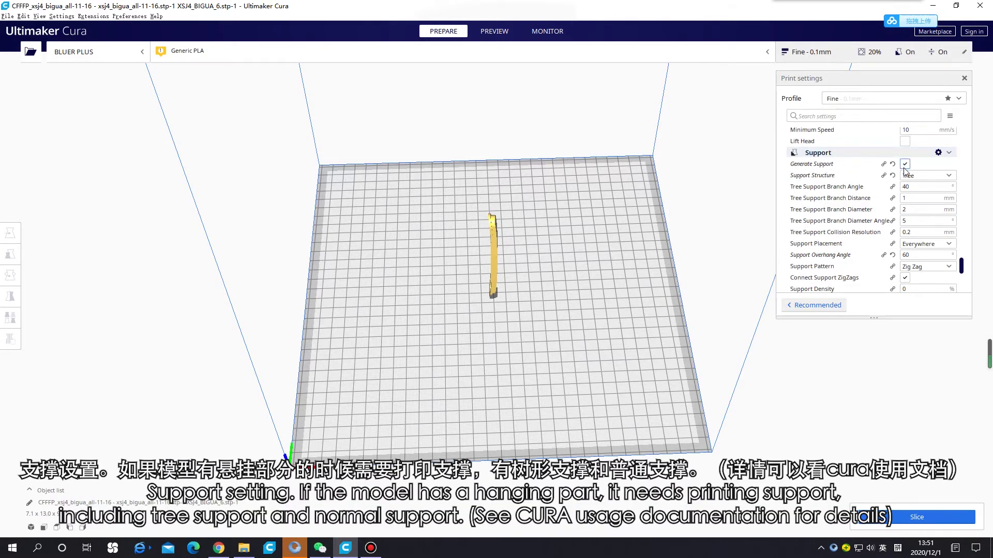
left_click(926, 175)
left_click(914, 186)
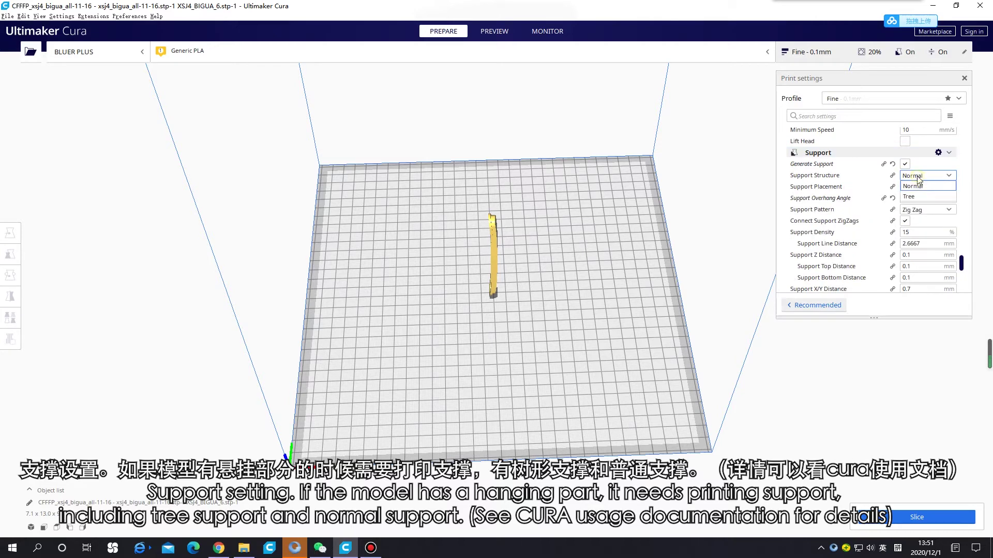
left_click(919, 176)
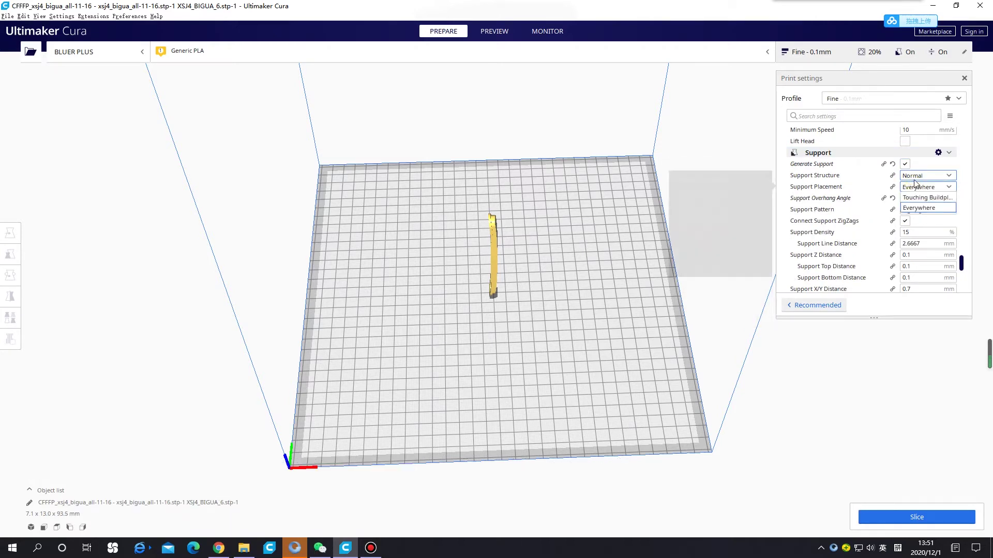
left_click(916, 176)
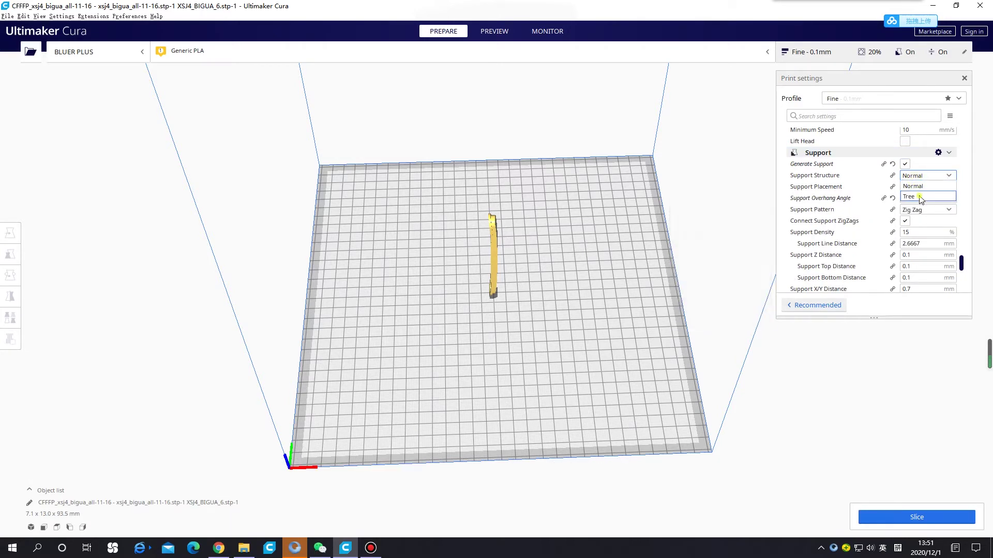
left_click(919, 199)
Set the Tree Support Branch Angle to 60° and keep Tree as the support structure.
double_click(921, 186)
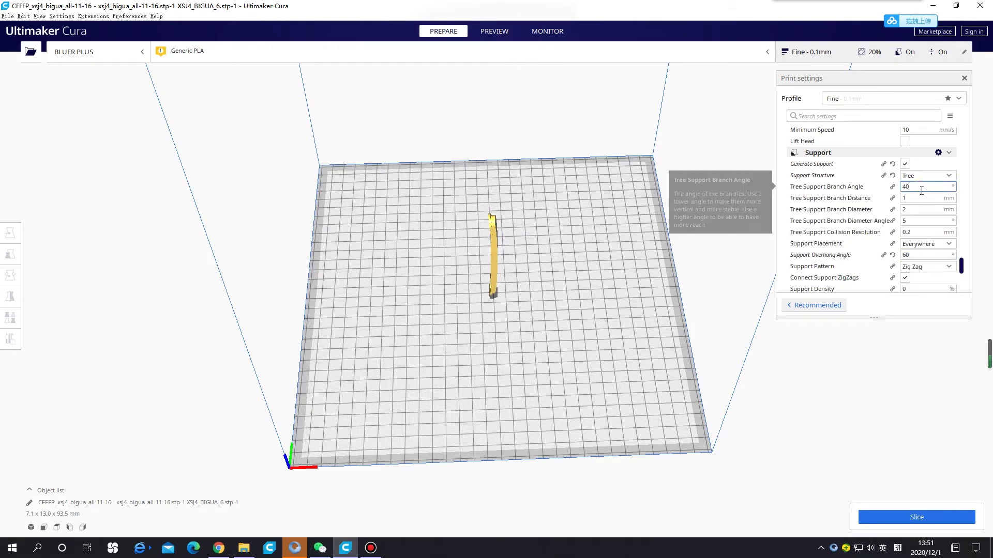
type("60")
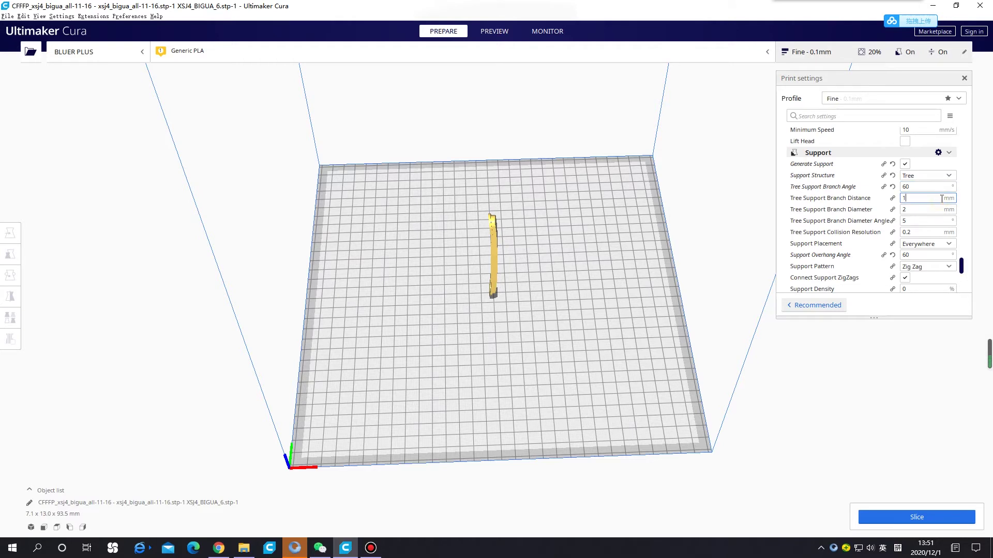
left_click(947, 175)
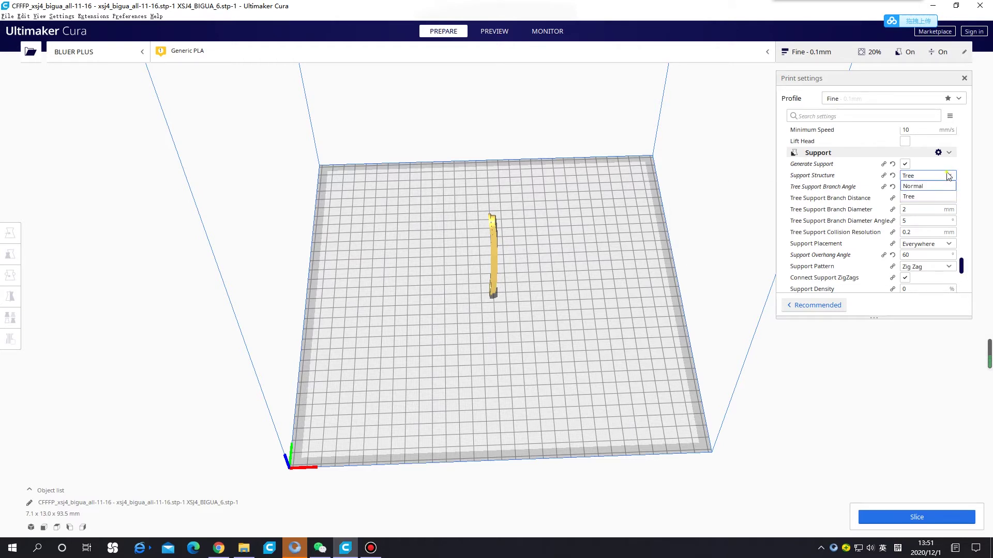
left_click(928, 197)
left_click(943, 189)
Expand the Build Plate Adhesion settings and review the adhesion type options, keeping Brim.
left_click(961, 189)
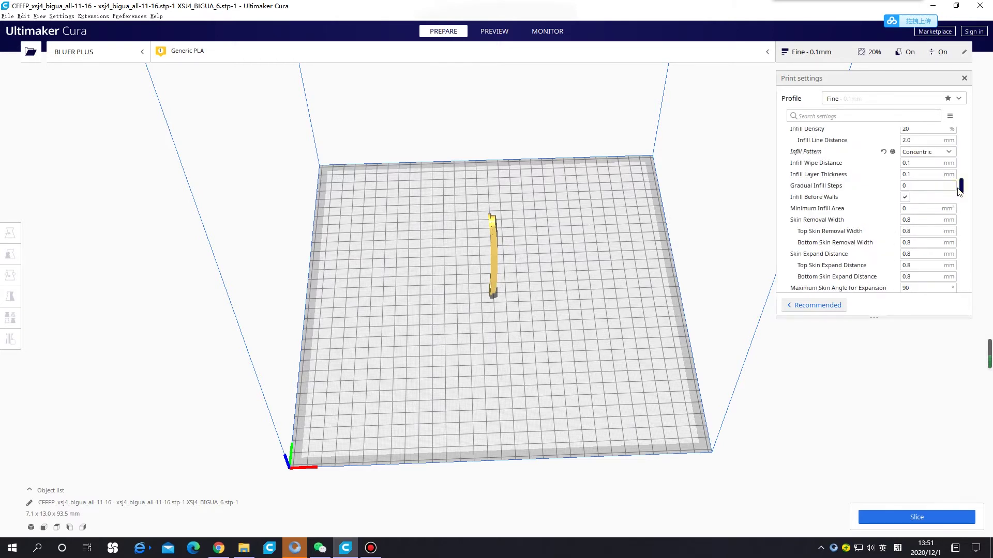
scroll(963, 191, "up", 5)
scroll(967, 186, "down", 5)
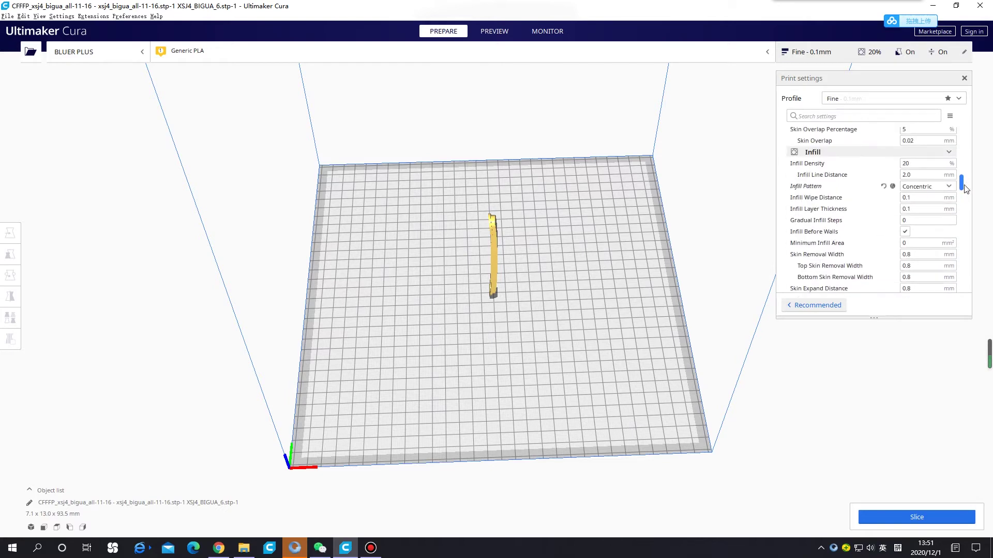
scroll(970, 182, "down", 5)
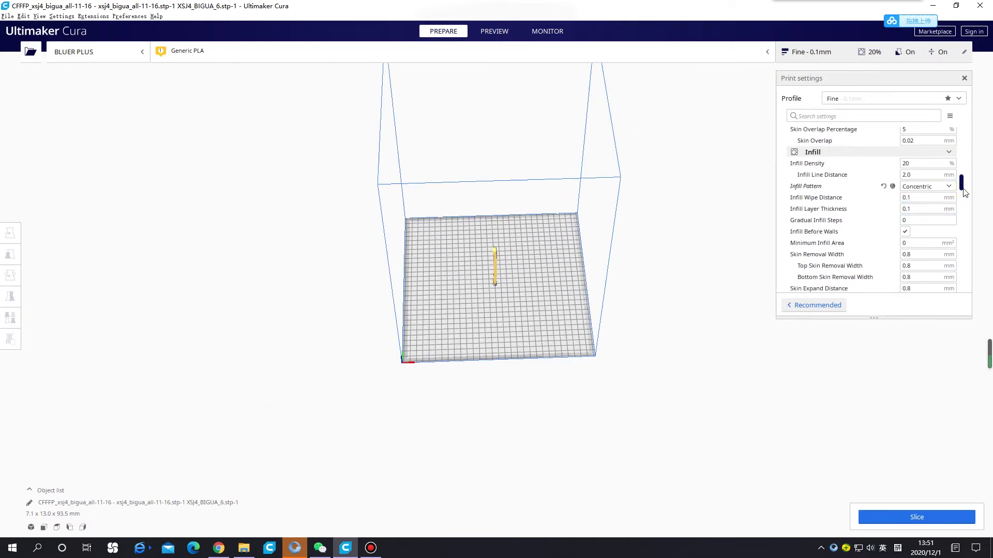
scroll(965, 192, "down", 15)
scroll(553, 278, "up", 2)
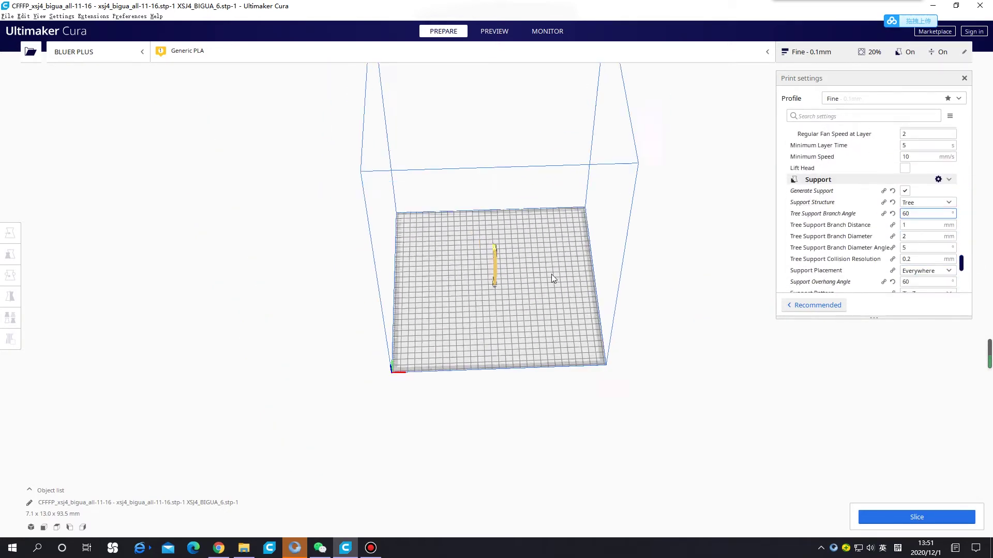
scroll(551, 277, "up", 5)
scroll(864, 261, "down", 5)
left_click(864, 261)
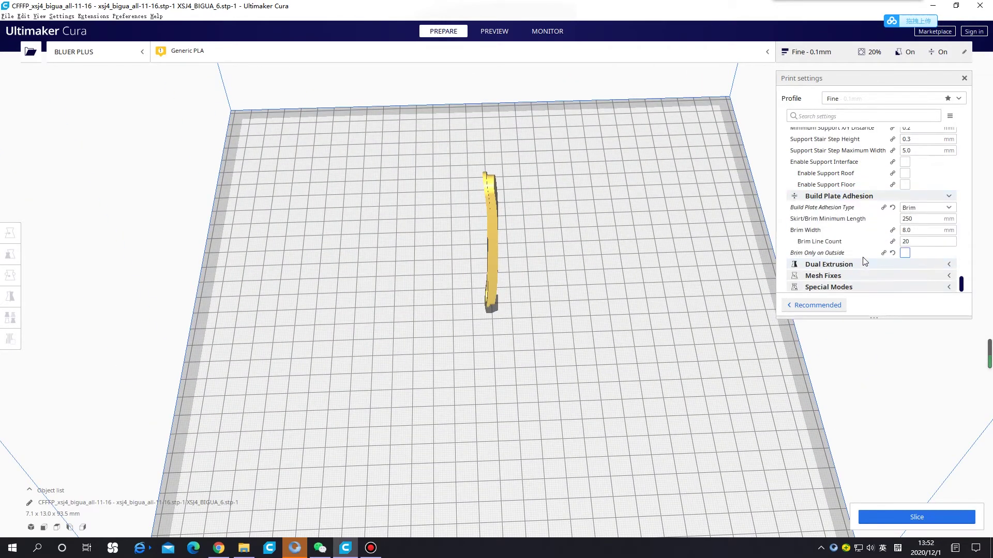
left_click(921, 208)
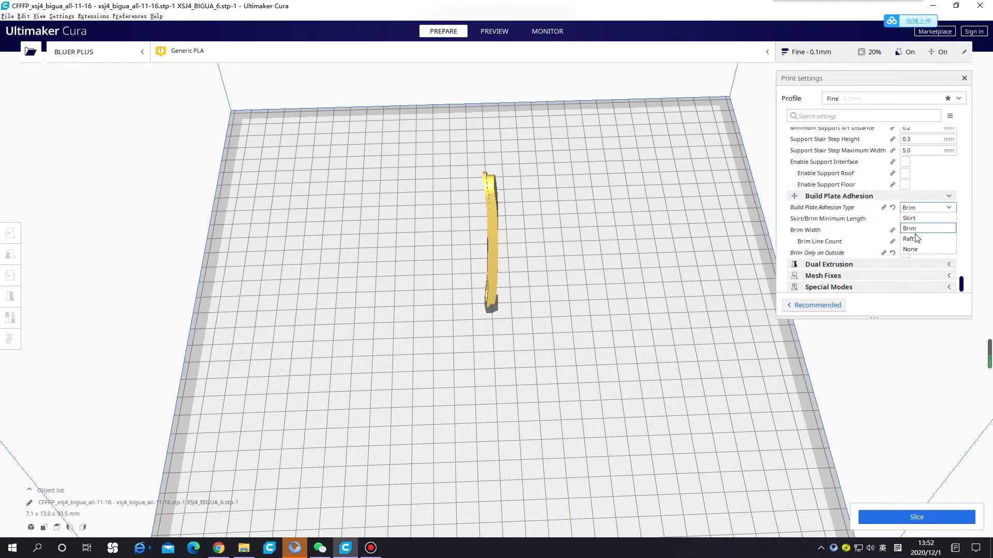
left_click(809, 219)
scroll(848, 265, "down", 1)
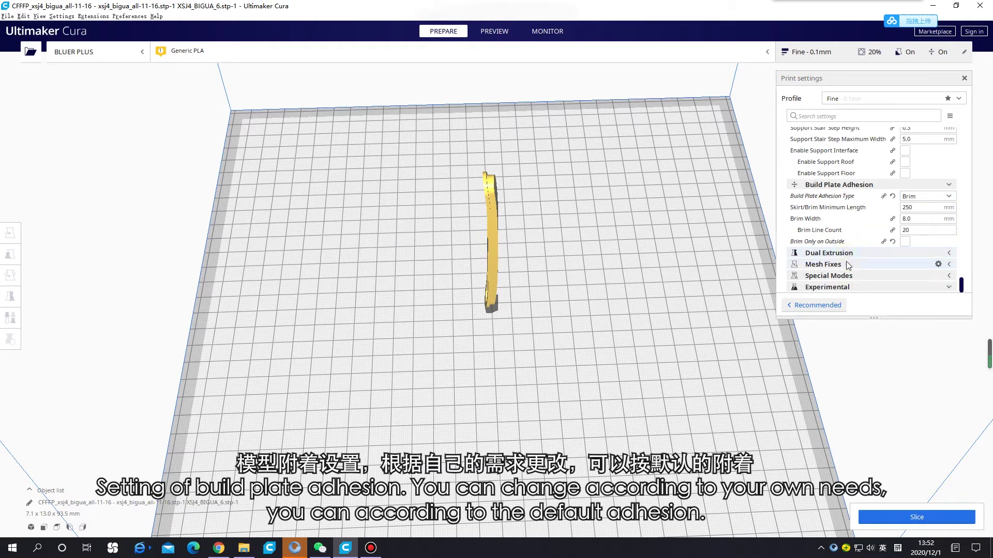
Expand the Mesh Fixes settings and examine them together with the Experimental options.
left_click(848, 266)
scroll(848, 266, "down", 5)
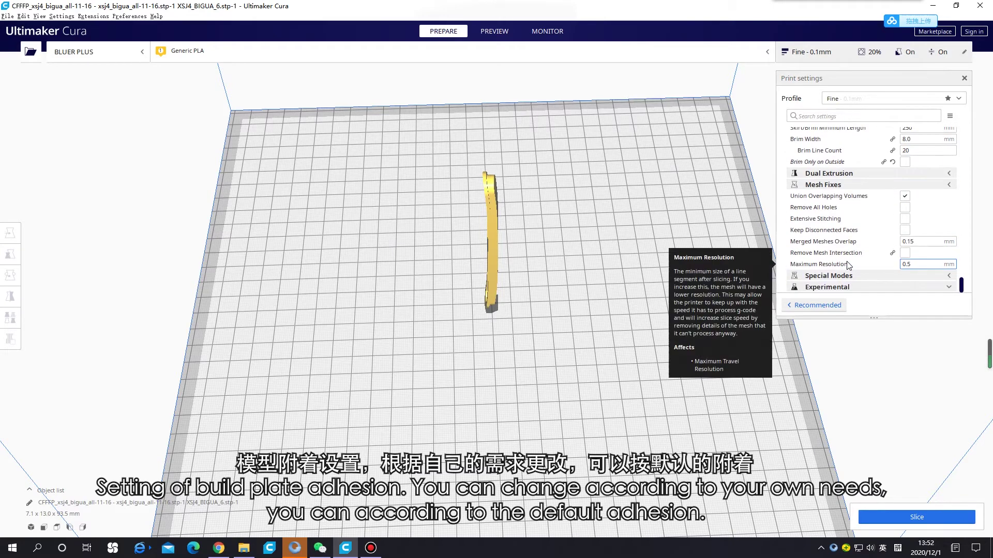
left_click(858, 287)
scroll(861, 233, "down", 5)
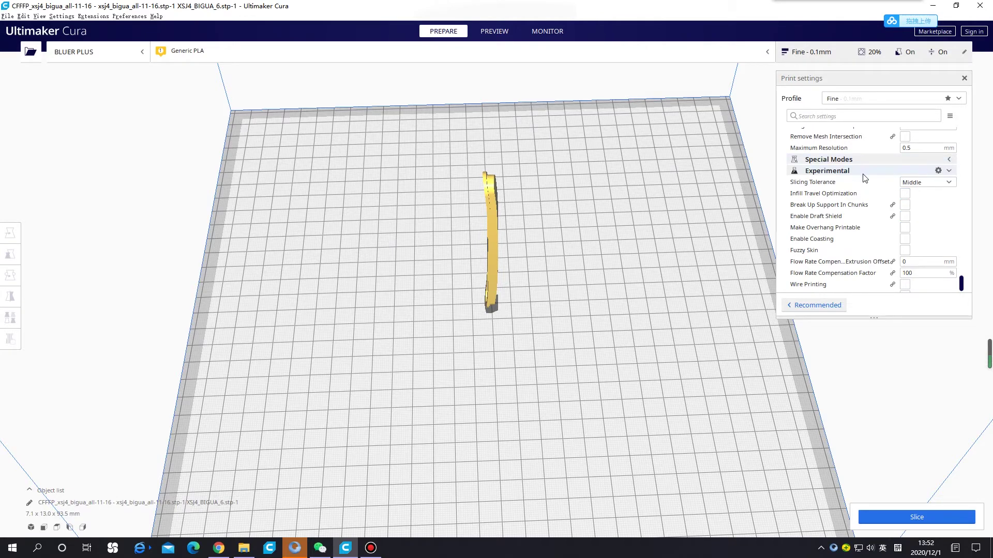
scroll(903, 238, "up", 8)
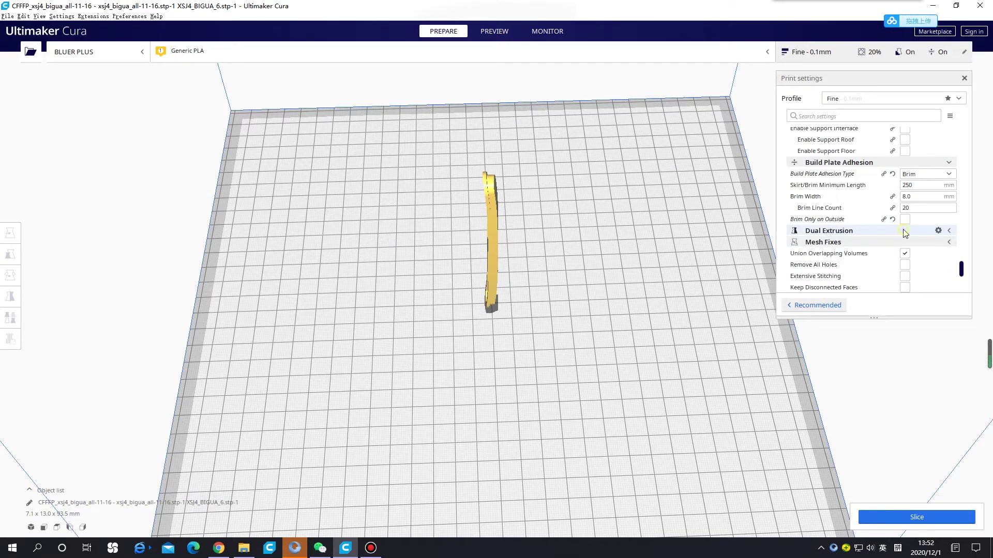
scroll(894, 236, "down", 6)
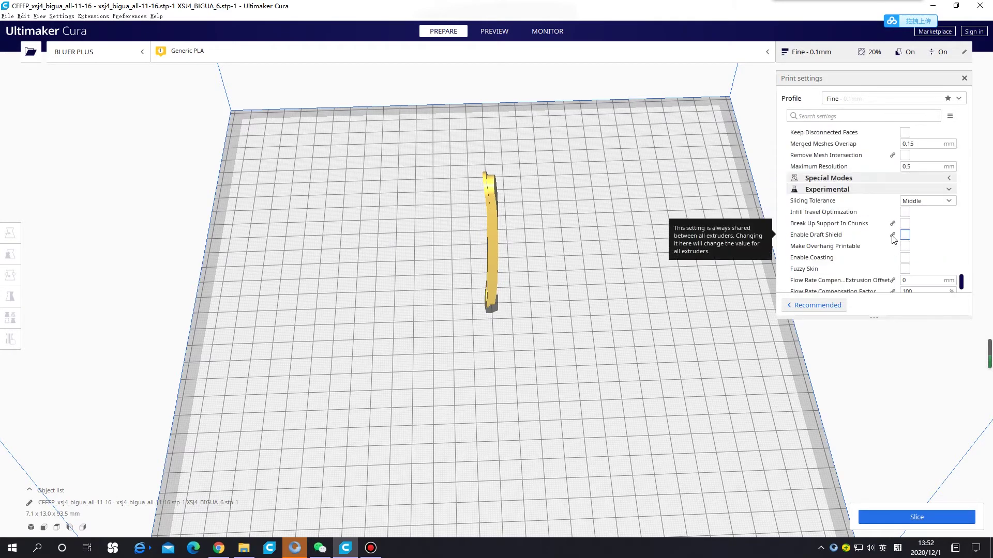
Expand the Special Modes settings and make sure Relative Extrusion is enabled.
left_click(884, 179)
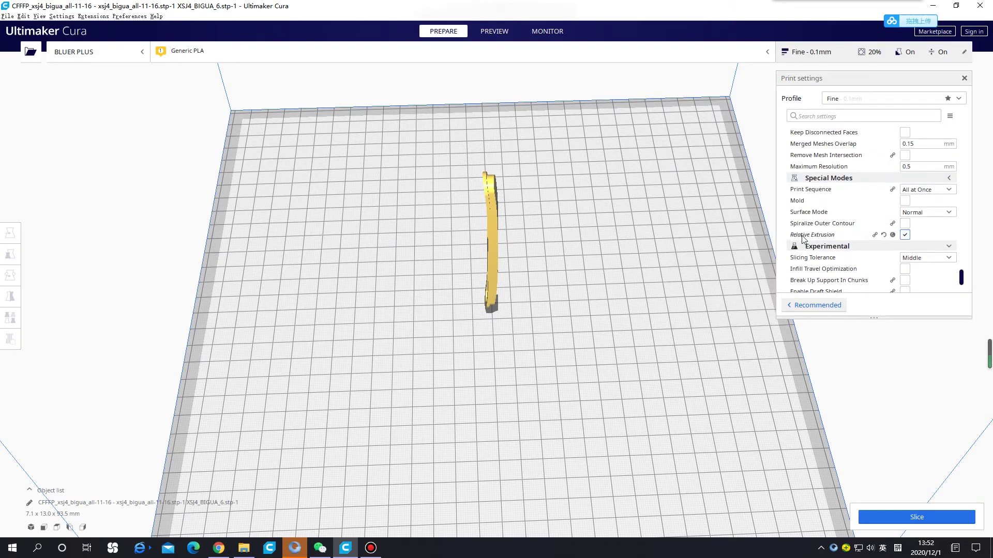
mouse_move(818, 240)
left_click(904, 235)
Move the model to the far side of the build plate along X and back near the plate's centre.
left_click(495, 286)
right_click_drag(553, 424, 644, 354)
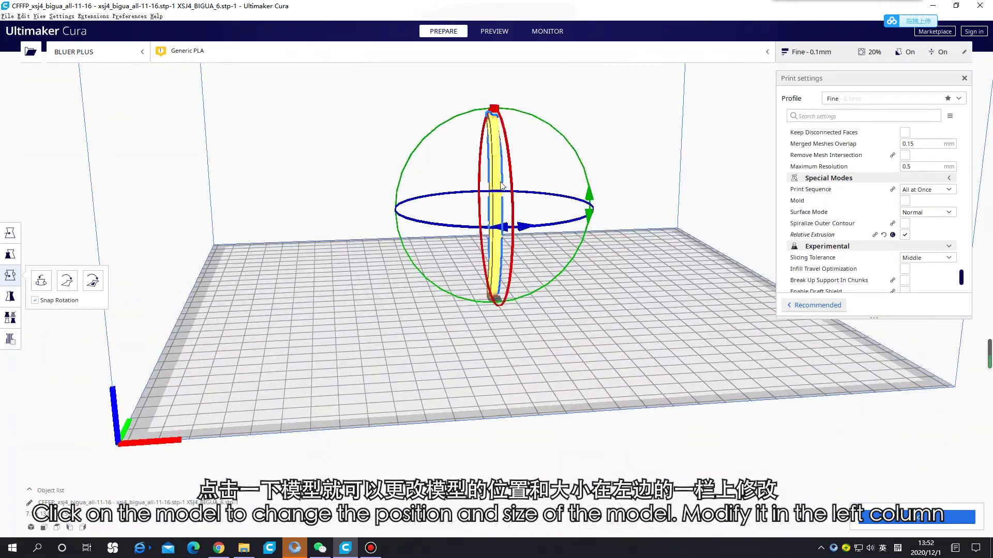
left_click(12, 233)
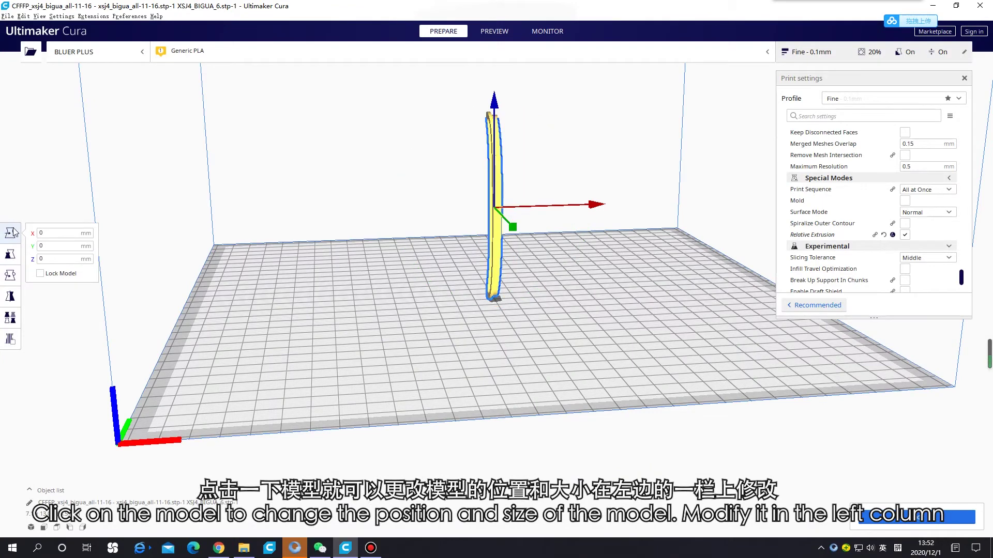
left_click_drag(511, 228, 678, 216)
left_click(581, 229)
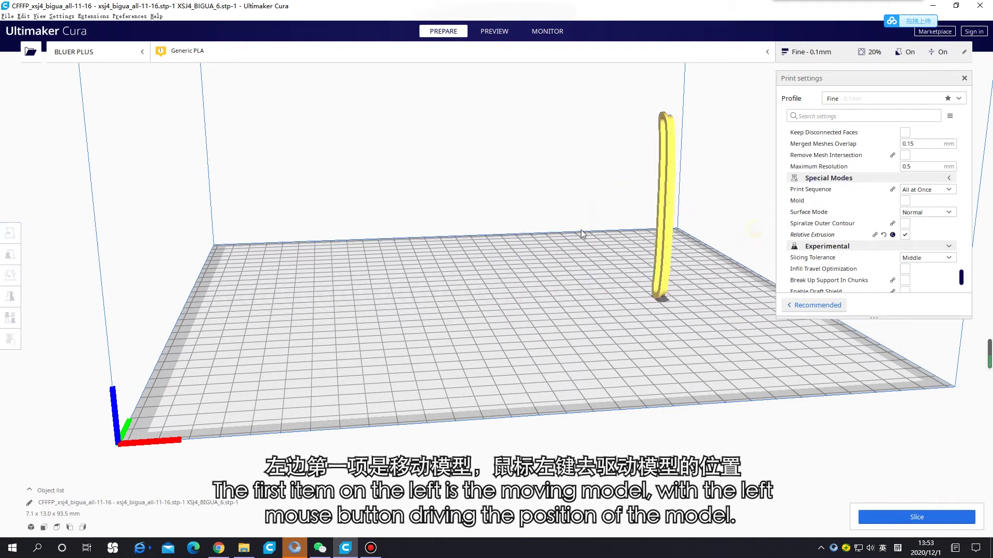
left_click(662, 200)
left_click_drag(667, 209, 512, 204)
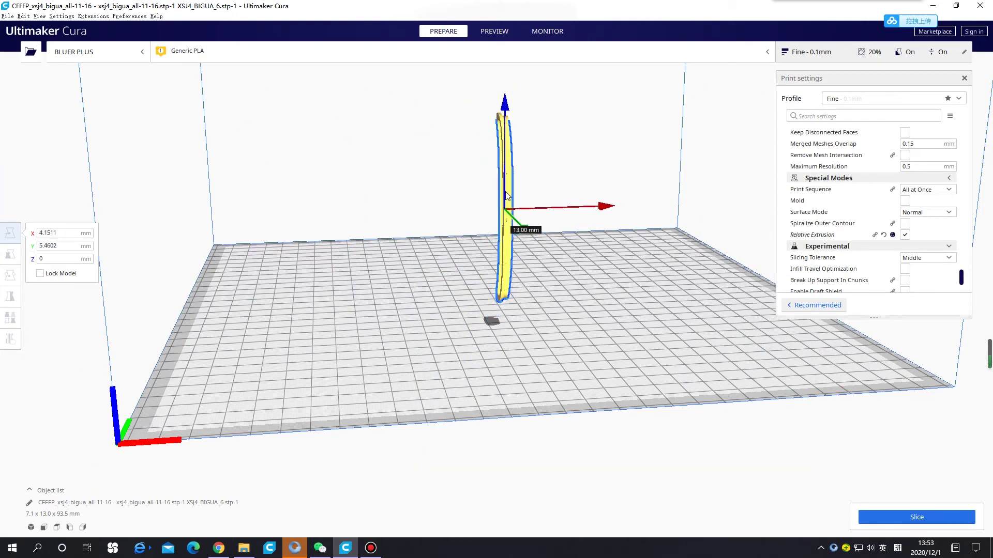
Rotate the upright model about 90° around the Y axis and lay it flat on the build plate.
left_click(9, 275)
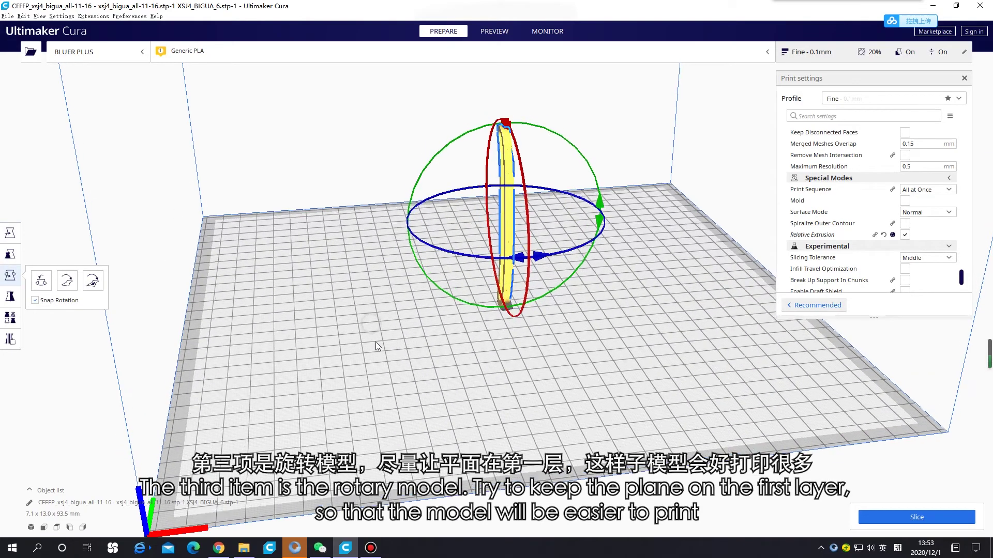
right_click_drag(375, 343, 424, 318)
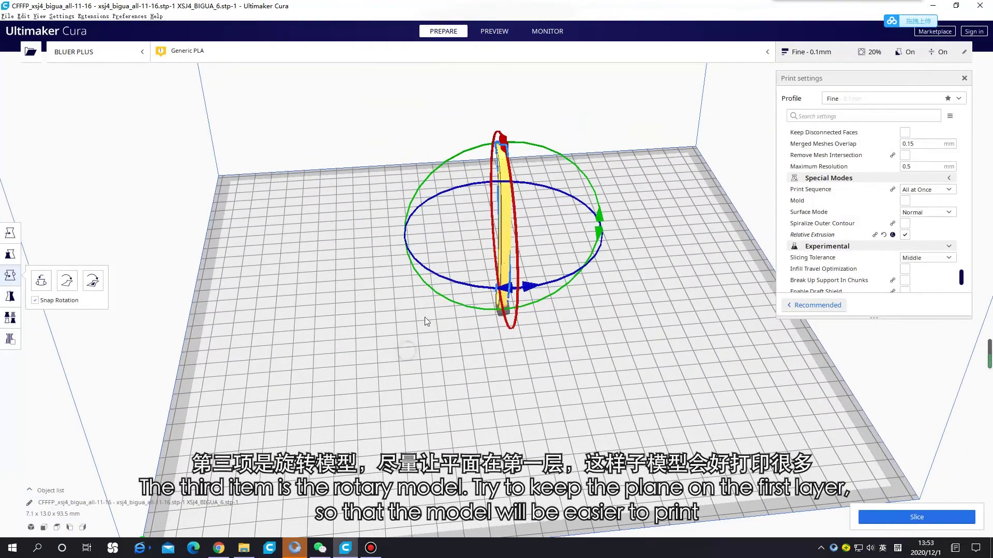
left_click_drag(573, 162, 451, 296)
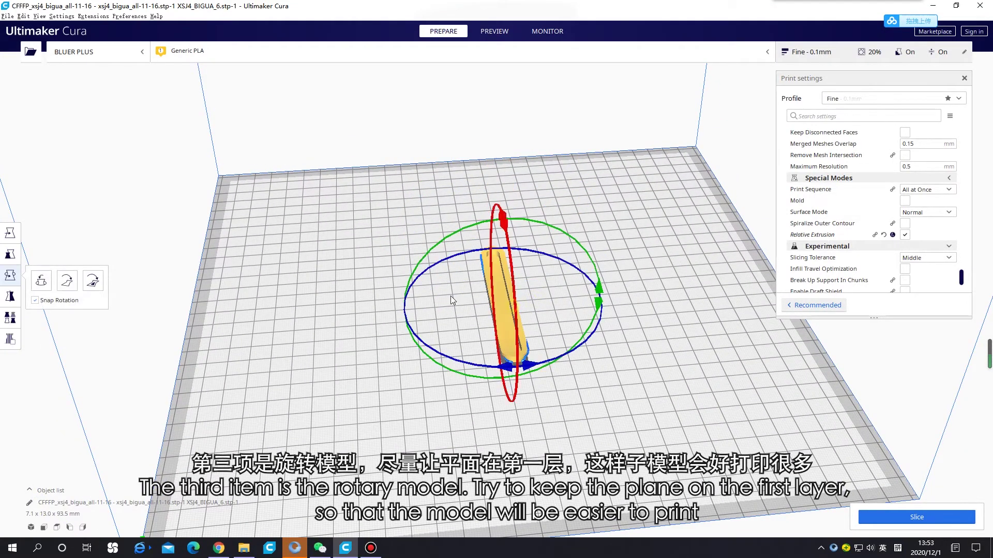
left_click(75, 285)
right_click_drag(83, 295, 600, 317)
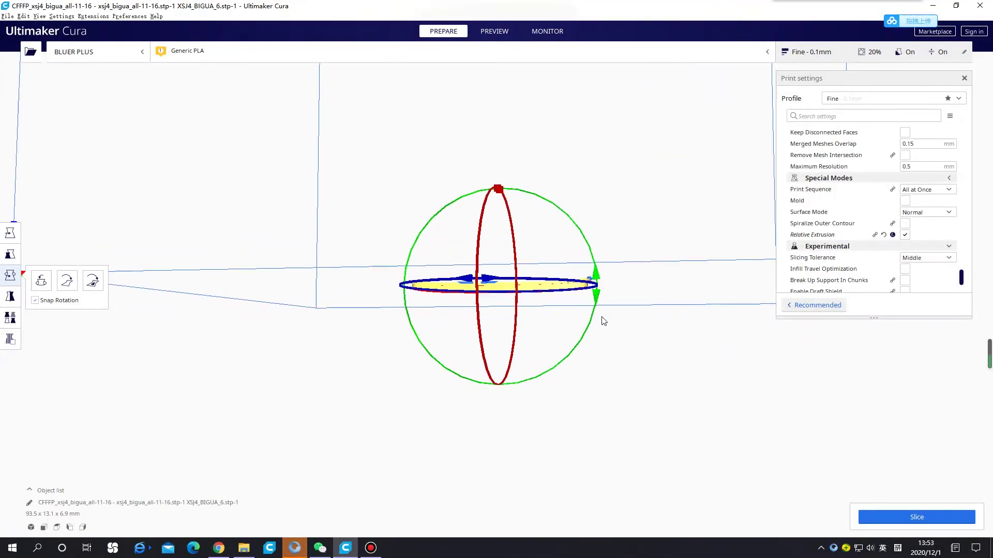
Try several uniform scale factors on the flat model and leave it at about 197%.
left_click(8, 254)
right_click_drag(279, 308, 364, 328)
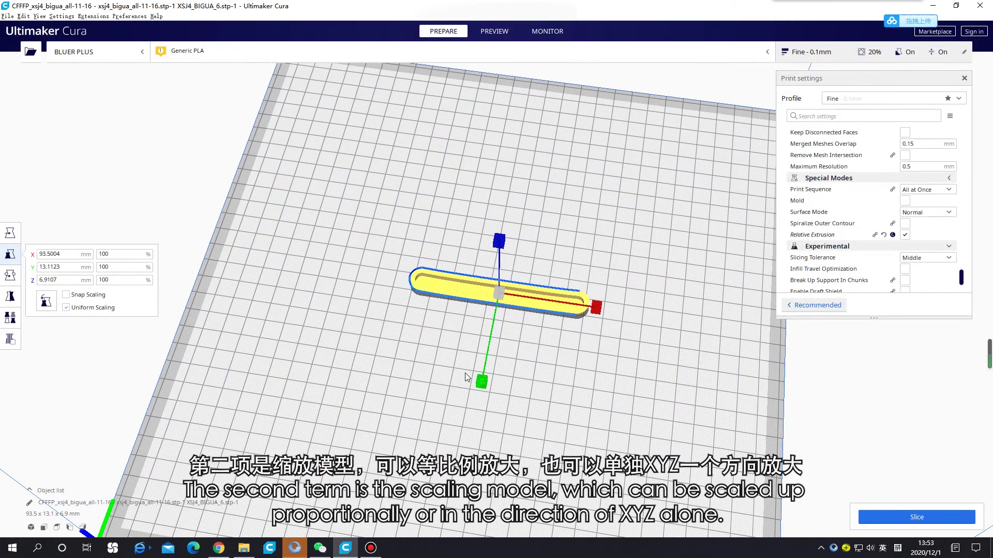
mouse_move(480, 386)
left_mouse_down()
mouse_move(476, 414)
mouse_move(476, 383)
left_mouse_up()
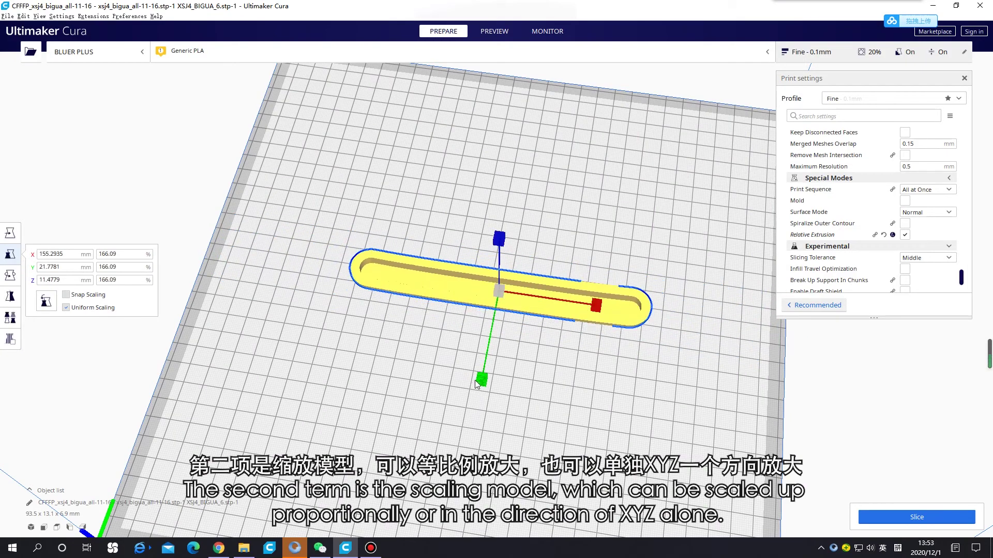
left_click(455, 331)
left_click(482, 309)
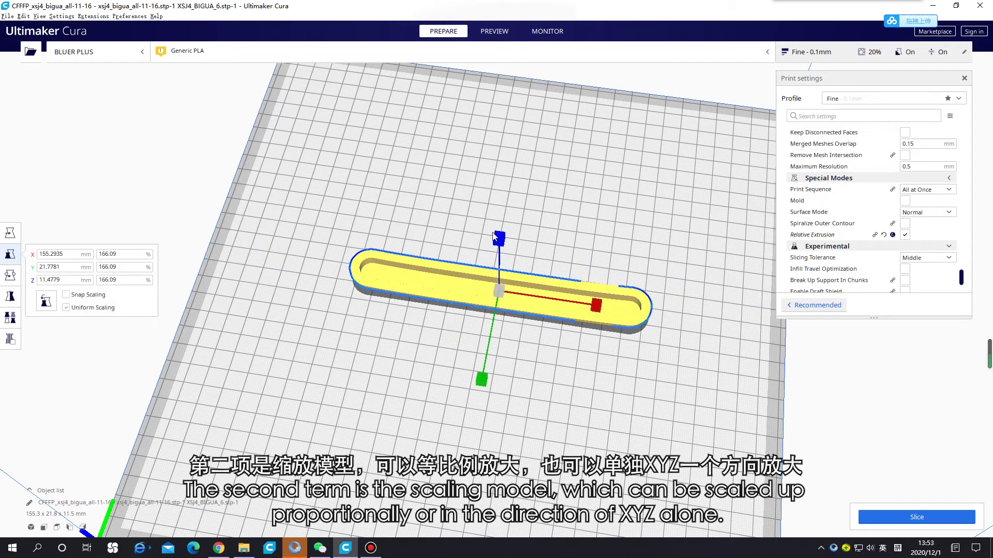
left_click_drag(501, 237, 486, 270)
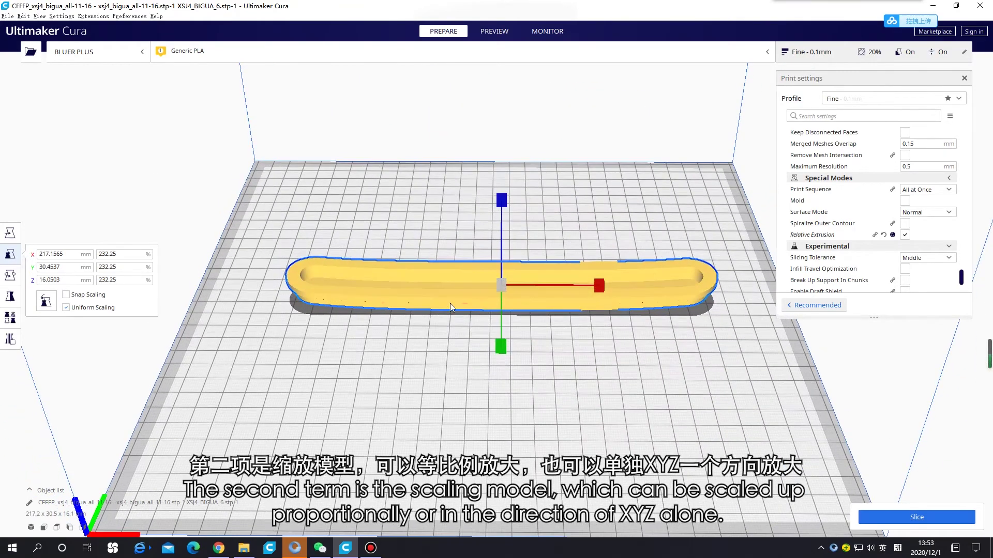
right_click_drag(497, 276, 527, 295)
left_click_drag(528, 295, 440, 322)
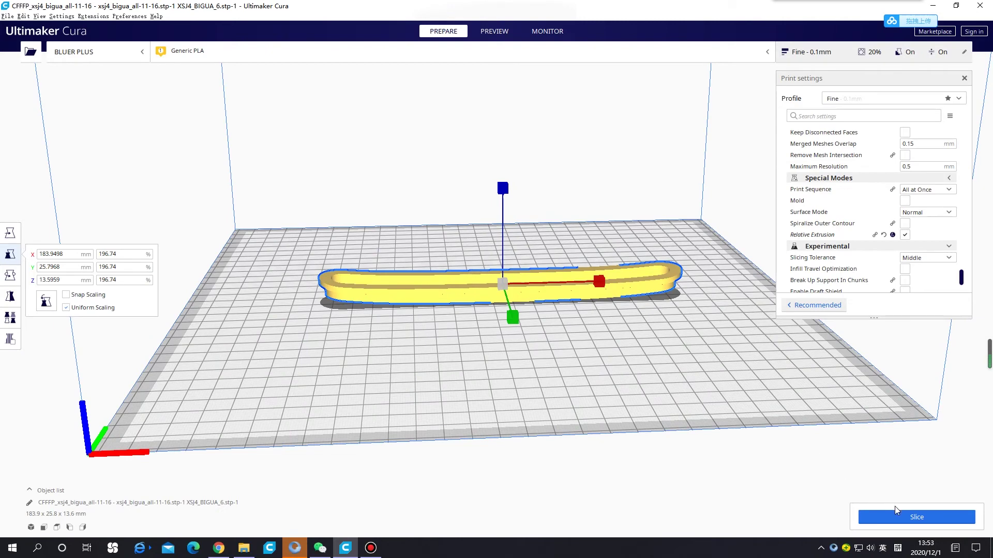
Examine the printer's monitoring page and the unsliced model's layer preview, returning to the preparation view.
left_click(546, 32)
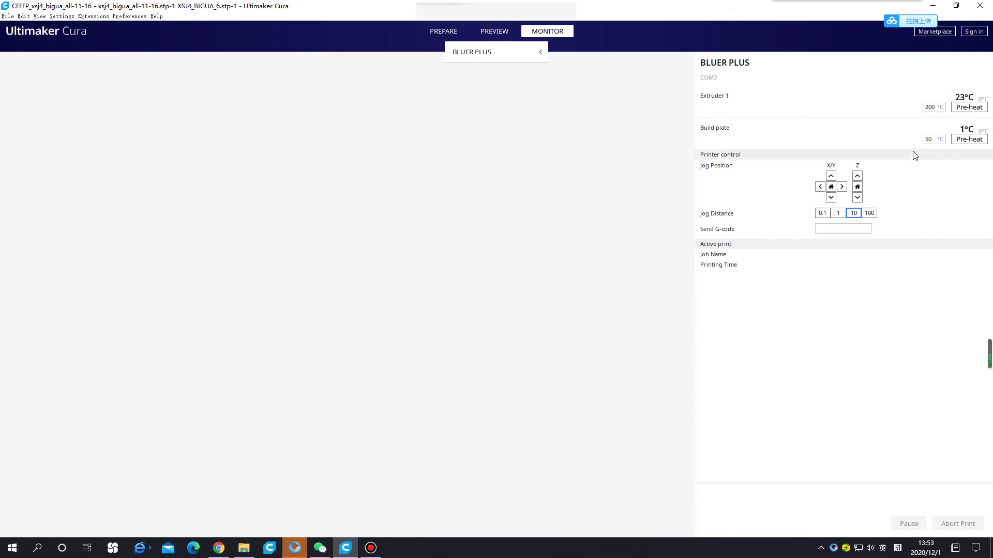
left_click(492, 32)
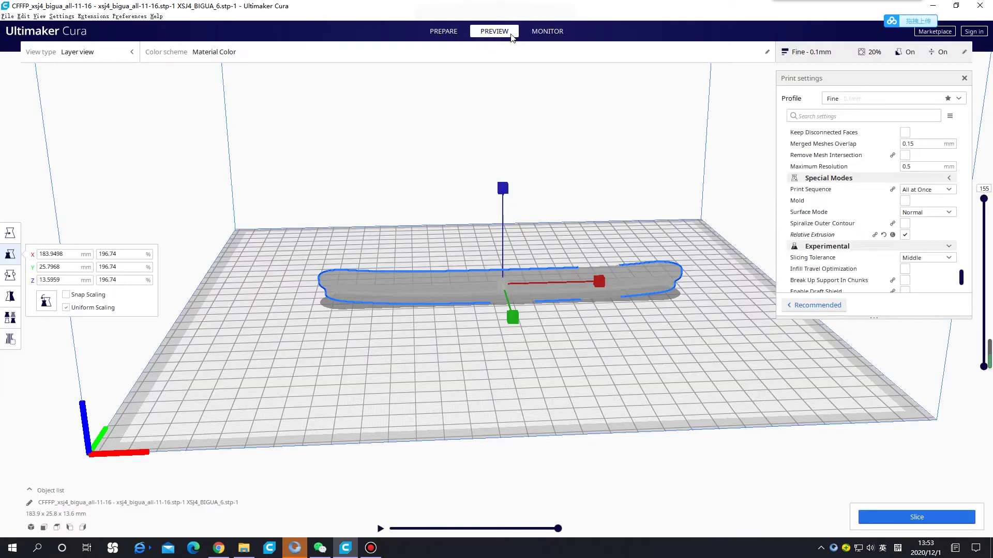
left_click(558, 32)
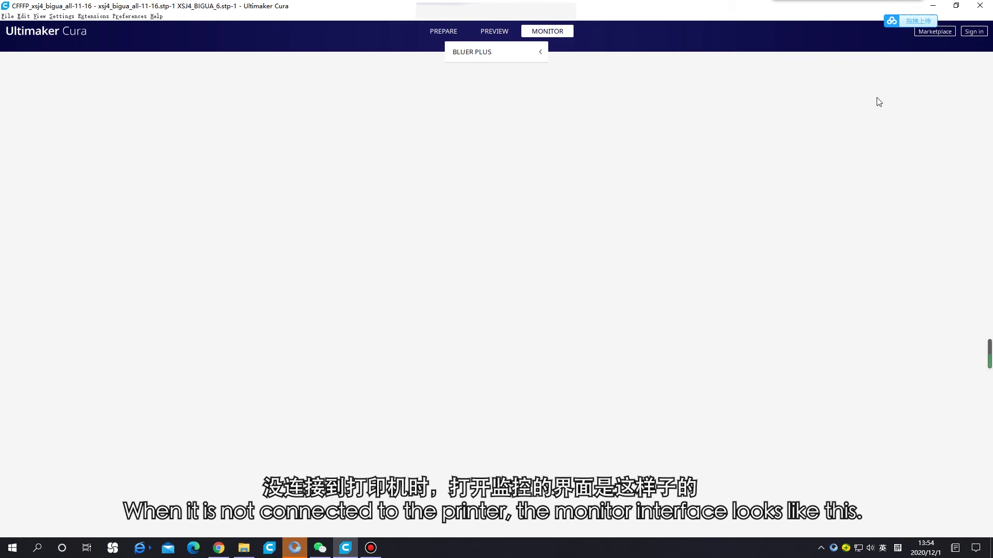
left_click(509, 32)
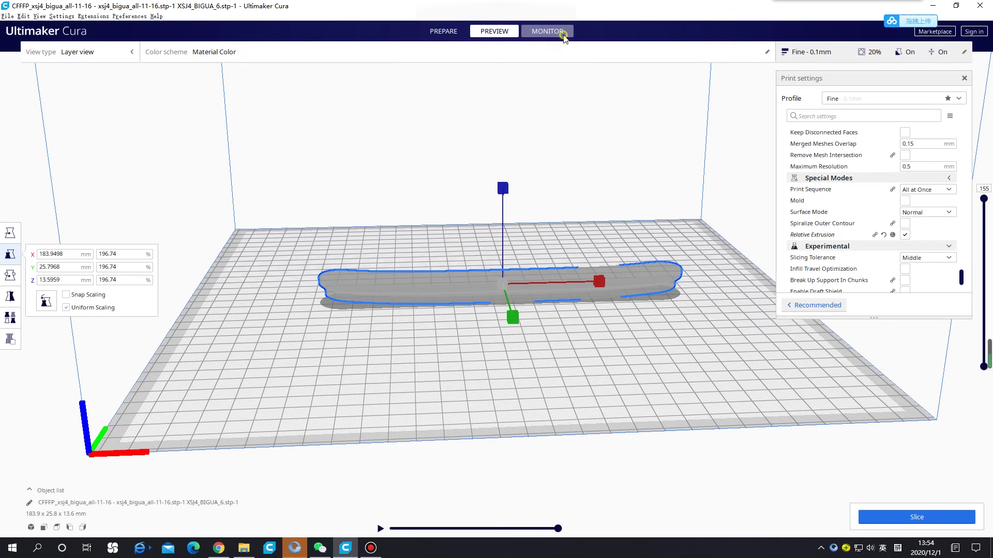
left_click(564, 37)
left_click(445, 31)
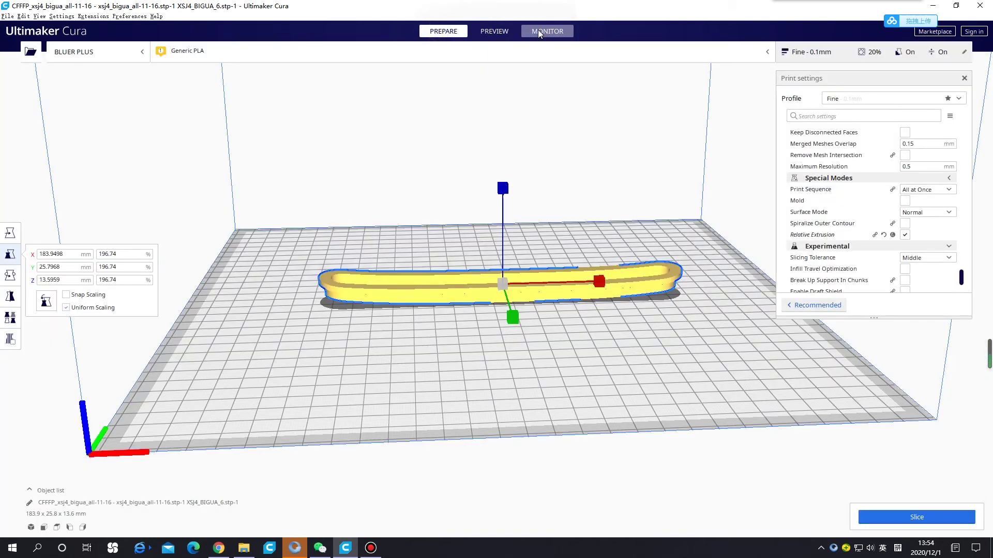
left_click(537, 30)
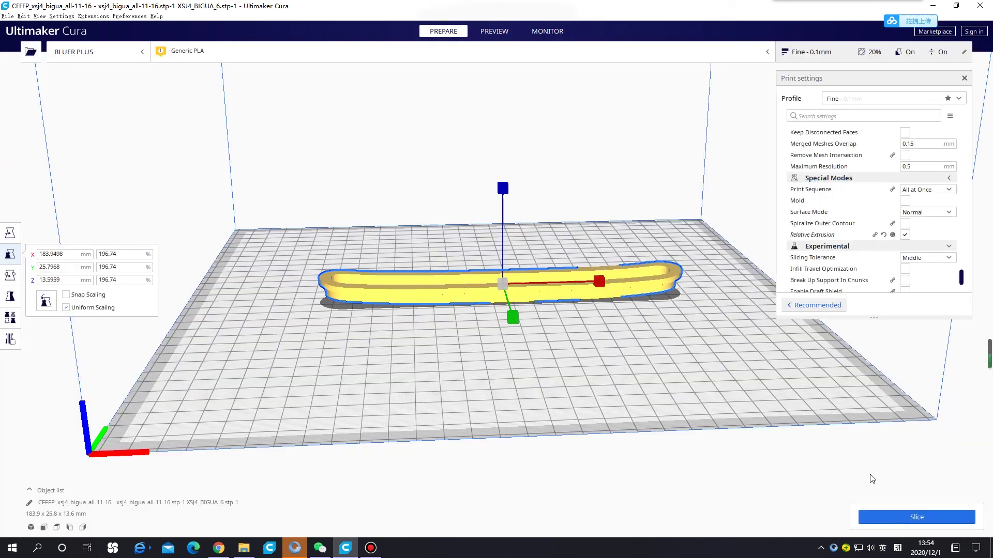
Slice the scaled flat model with the current Fine 0.1 mm settings and deselect it on the build plate.
left_click(912, 517)
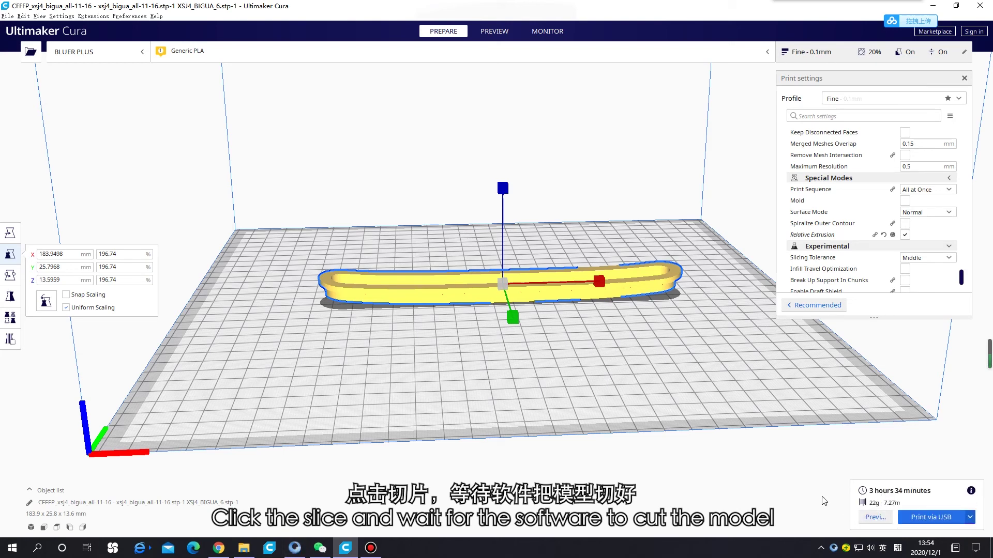
right_click_drag(662, 411, 585, 363)
scroll(585, 363, "down", 5)
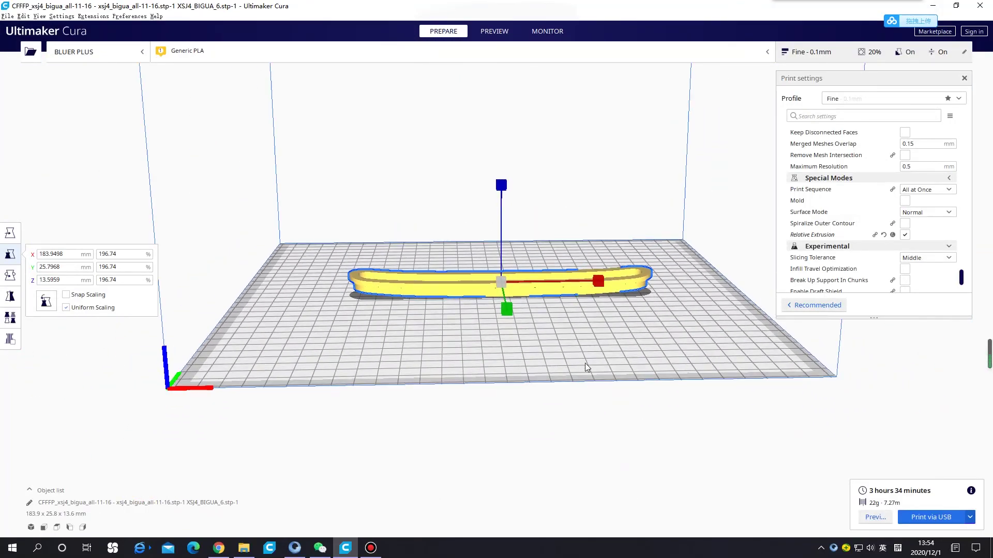
left_click(546, 320)
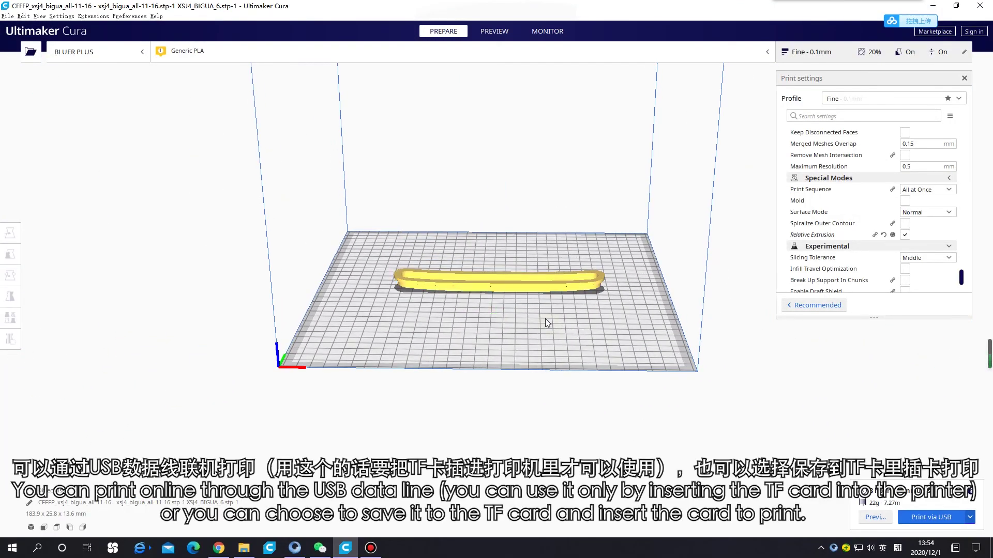
Check the available output options for the sliced model and start printing it via USB.
left_click(970, 517)
left_click(969, 517)
left_click(970, 517)
left_click(926, 518)
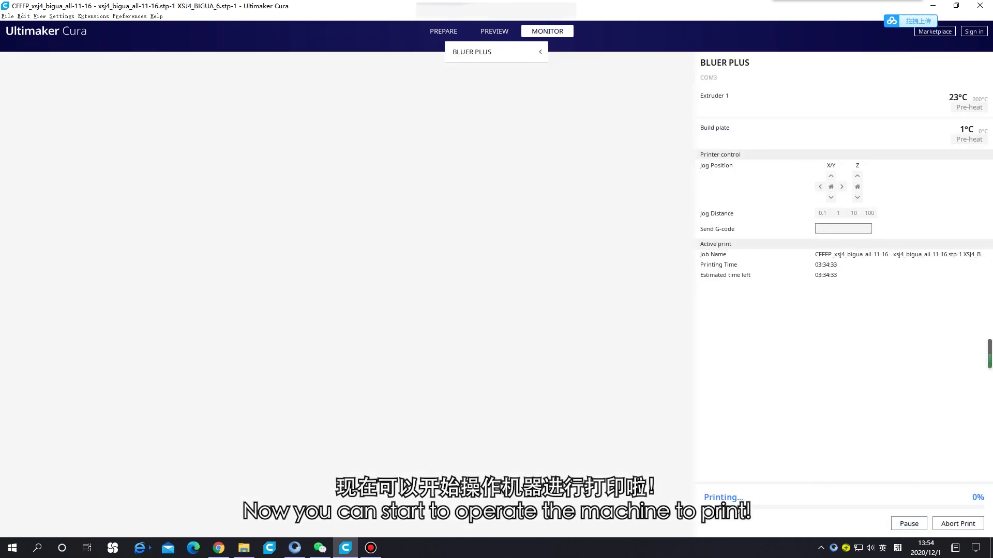